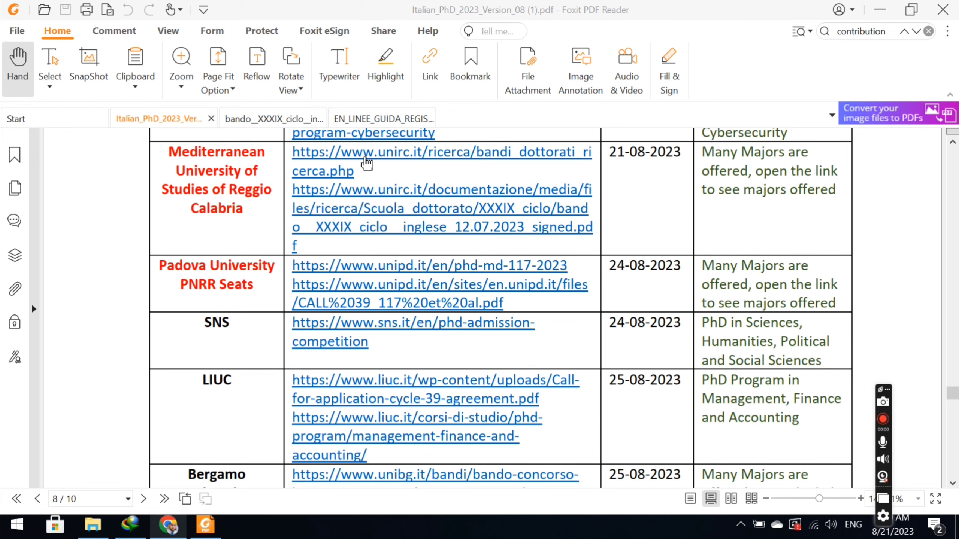
Step: Open the unirc.it PhD calls link listed for the Mediterranean University of Studies of Reggio Calabria and allow the connection
click(366, 163)
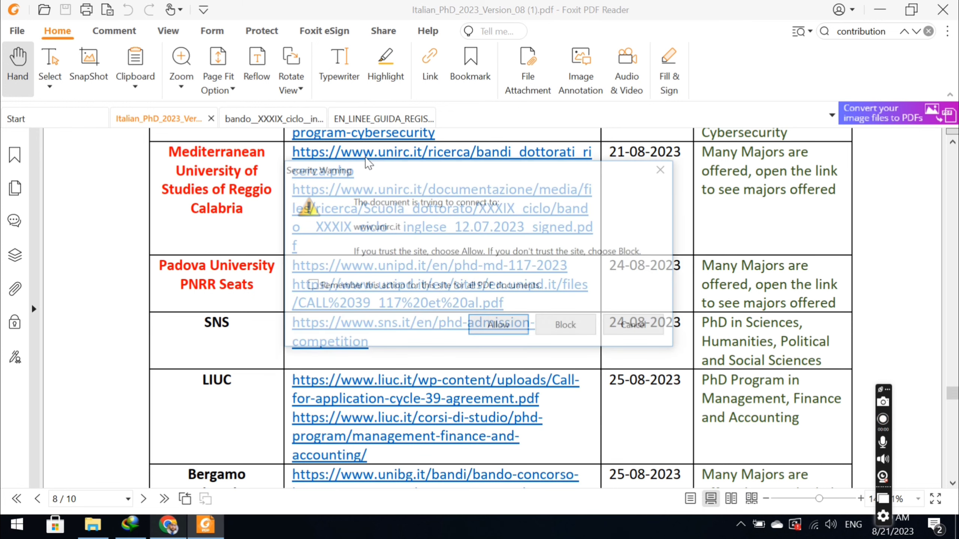
click(500, 330)
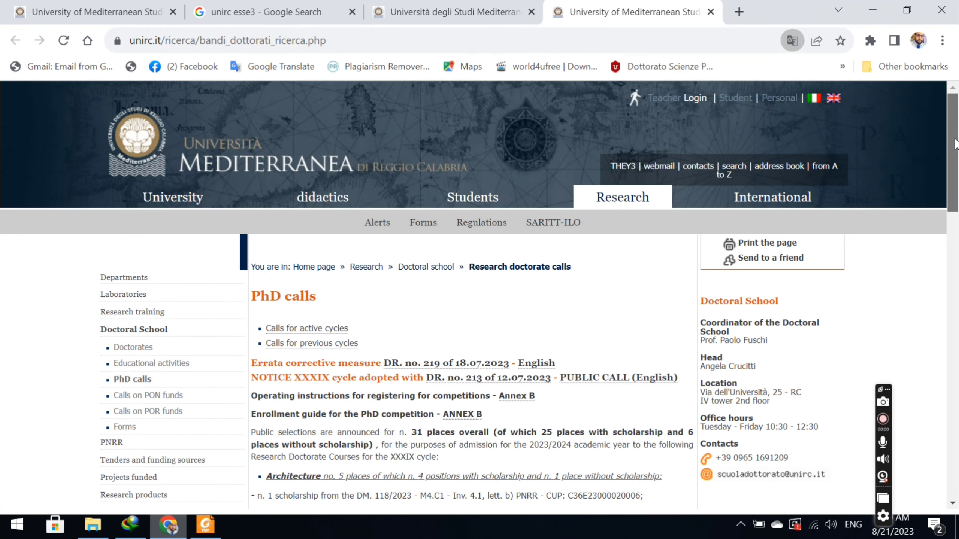
Step: Examine the PhD calls page for the call documents, the places and scholarships per doctorate, and the exam diary
drag(956, 153, 956, 200)
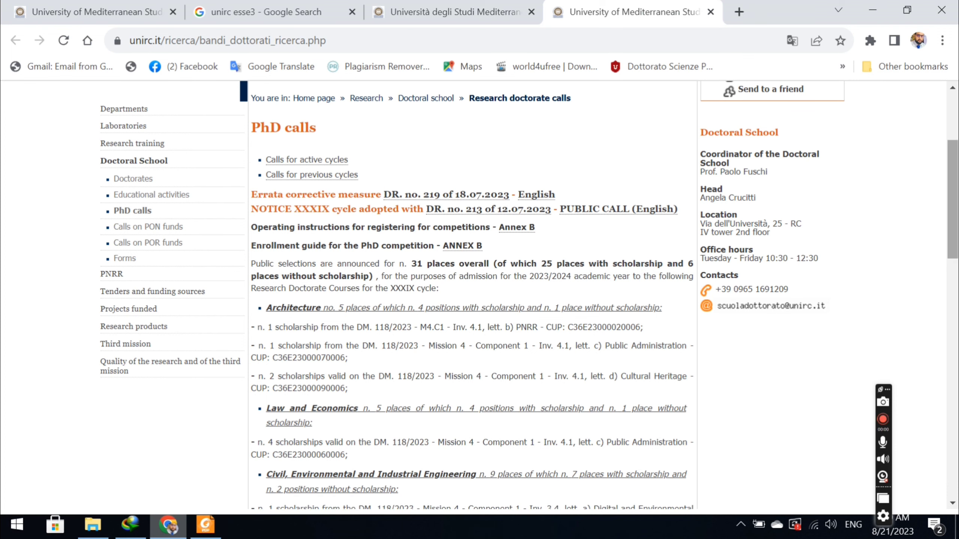
drag(955, 187, 955, 226)
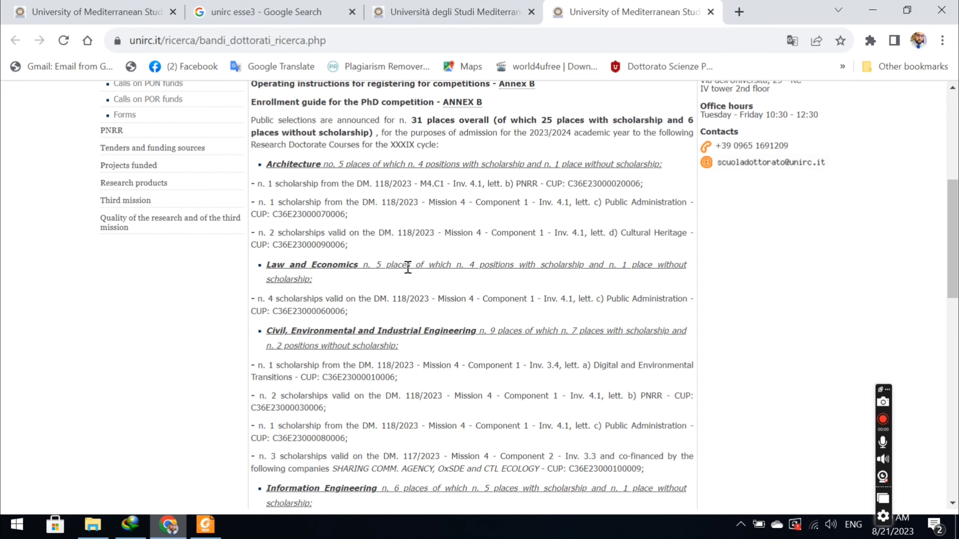
scroll(465, 222, down, 3)
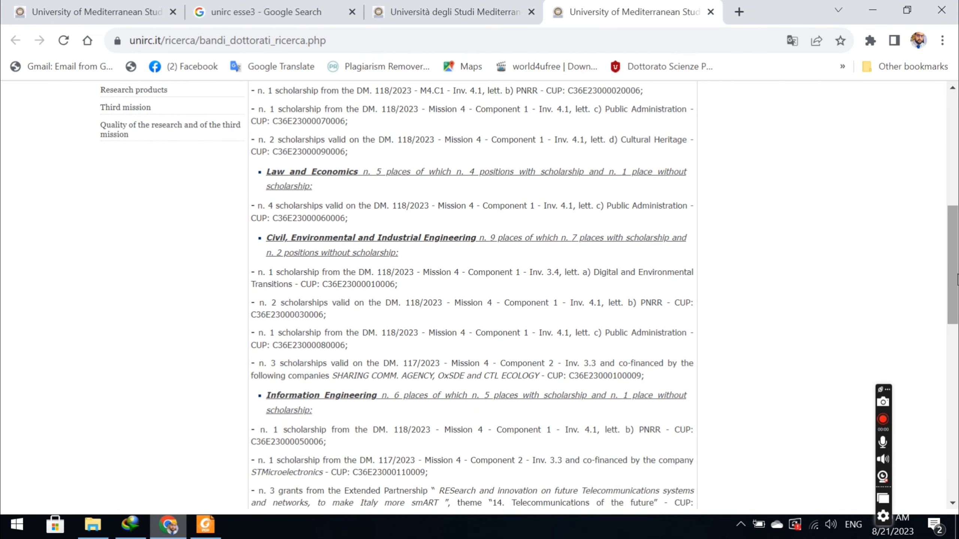
scroll(953, 272, down, 3)
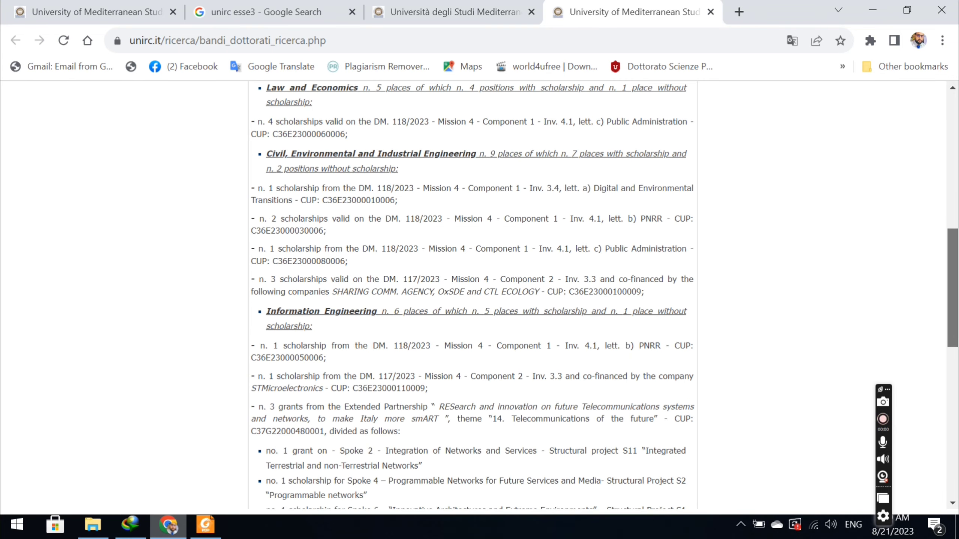
scroll(953, 272, down, 4)
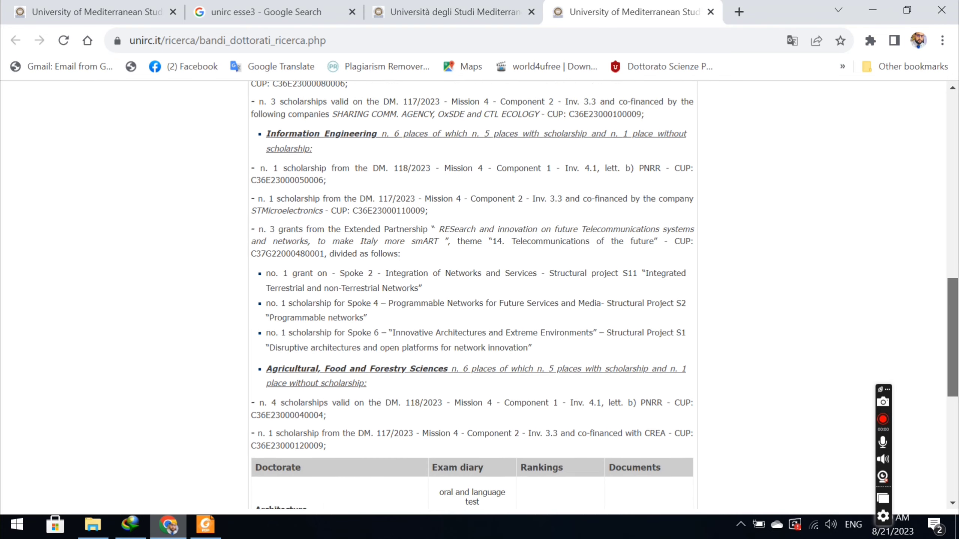
scroll(955, 341, down, 2)
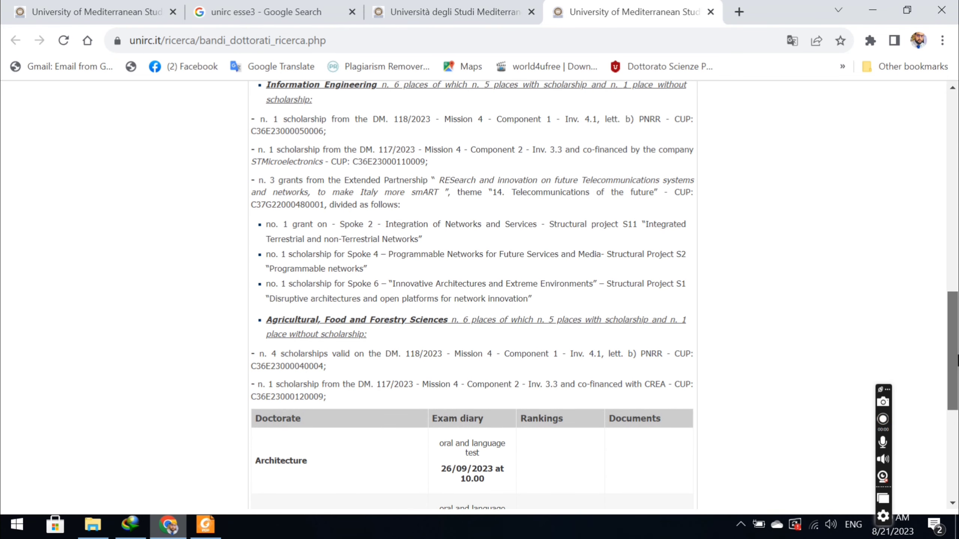
scroll(955, 360, down, 4)
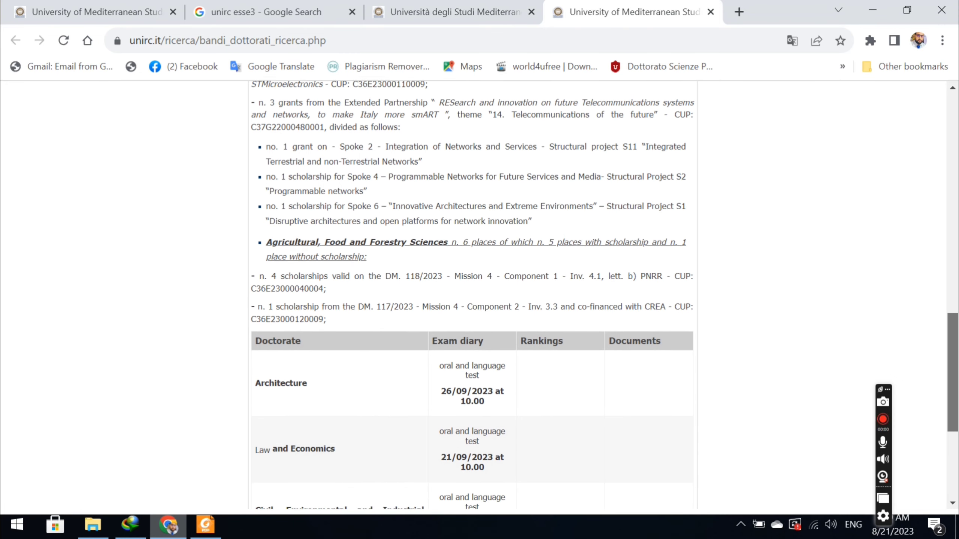
scroll(955, 360, down, 3)
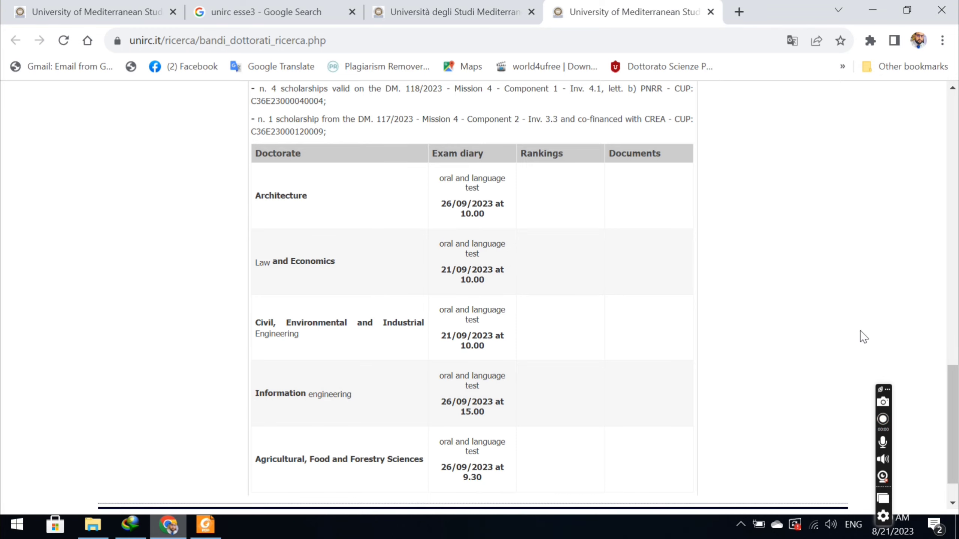
scroll(952, 460, down, 2)
scroll(937, 302, up, 15)
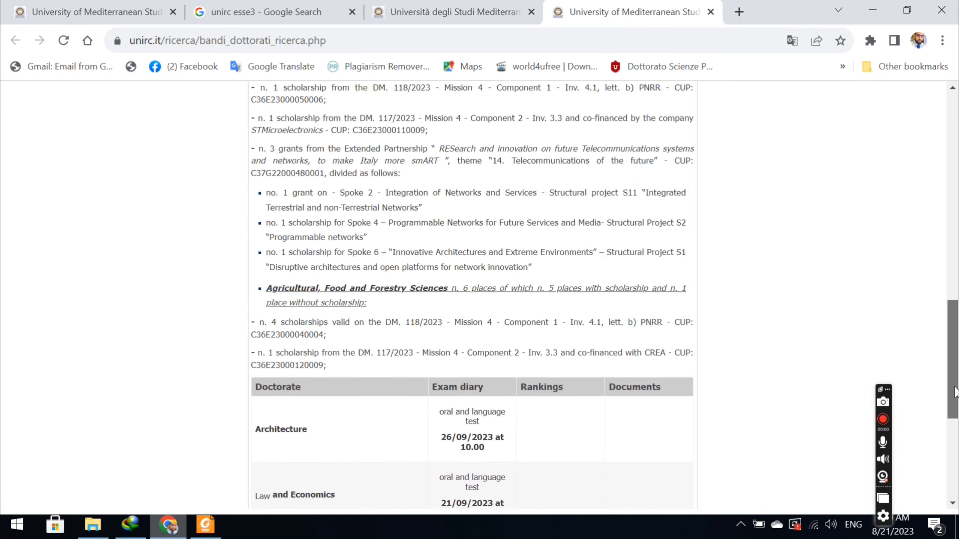
scroll(927, 226, up, 4)
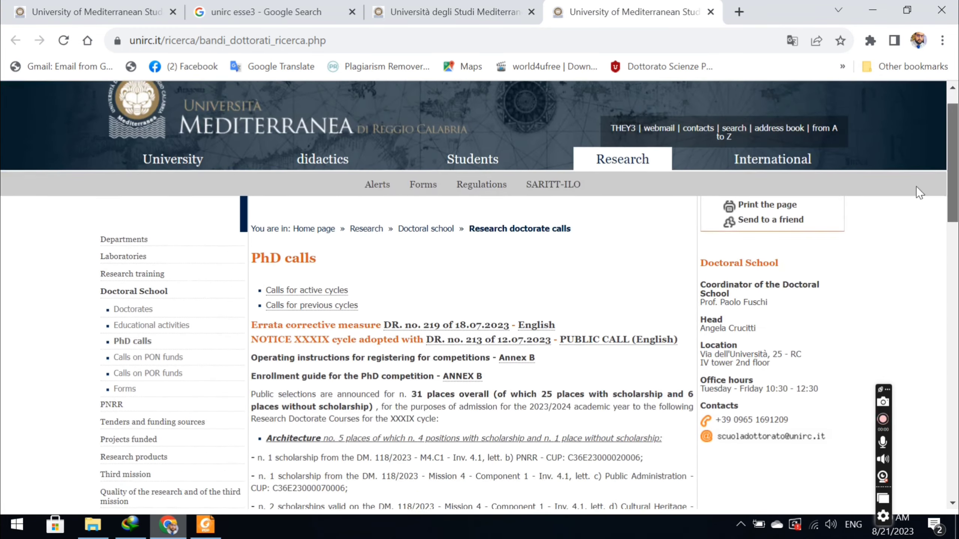
scroll(929, 215, down, 1)
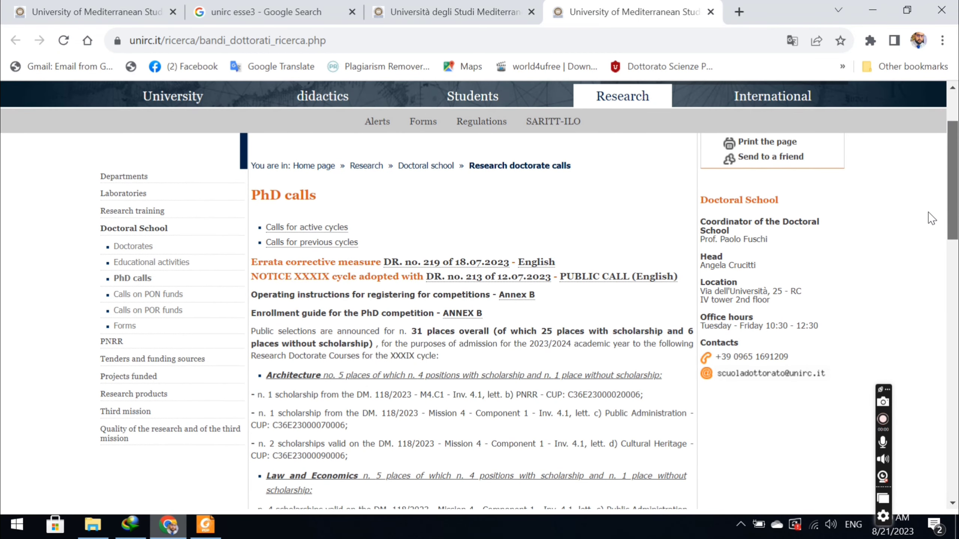
Step: Open the "Università degli Studi Mediterranea - ESSE3" result of the "unirc esse3" search in a new tab and close the old ESSE3 page
click(415, 10)
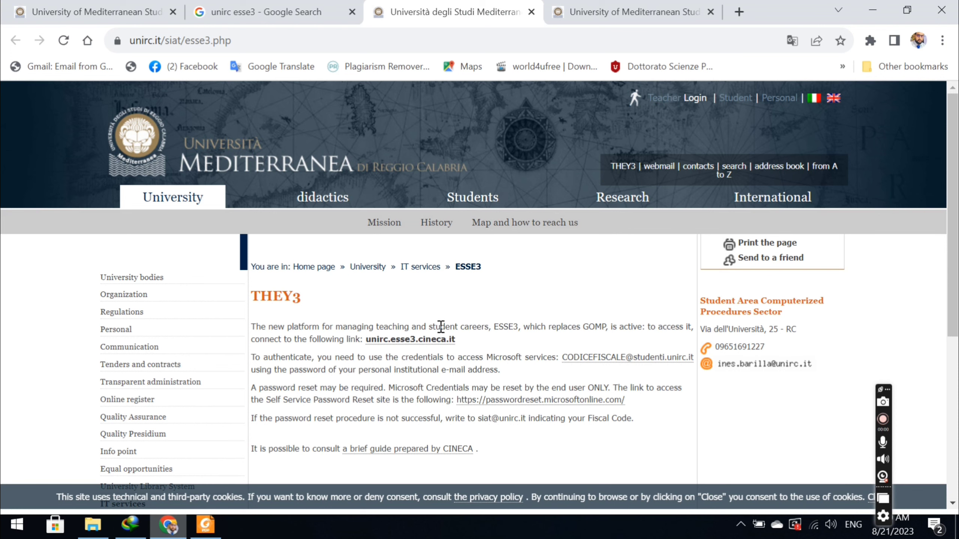
key(ctrl+shift+Tab)
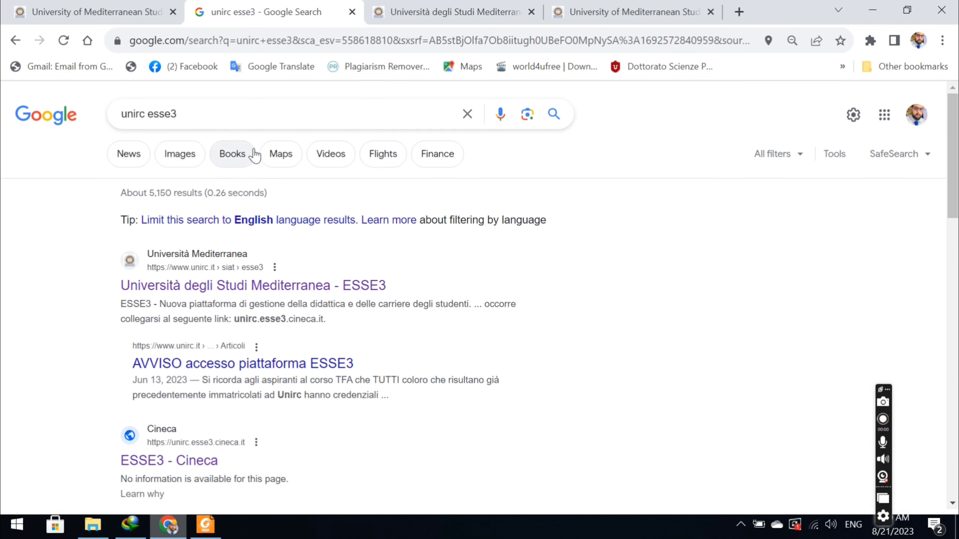
click(191, 119)
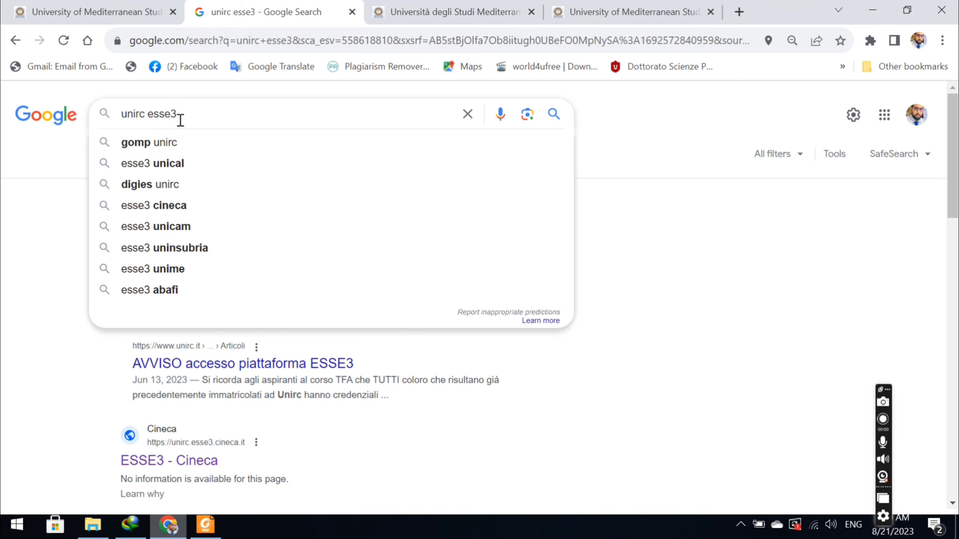
click(675, 280)
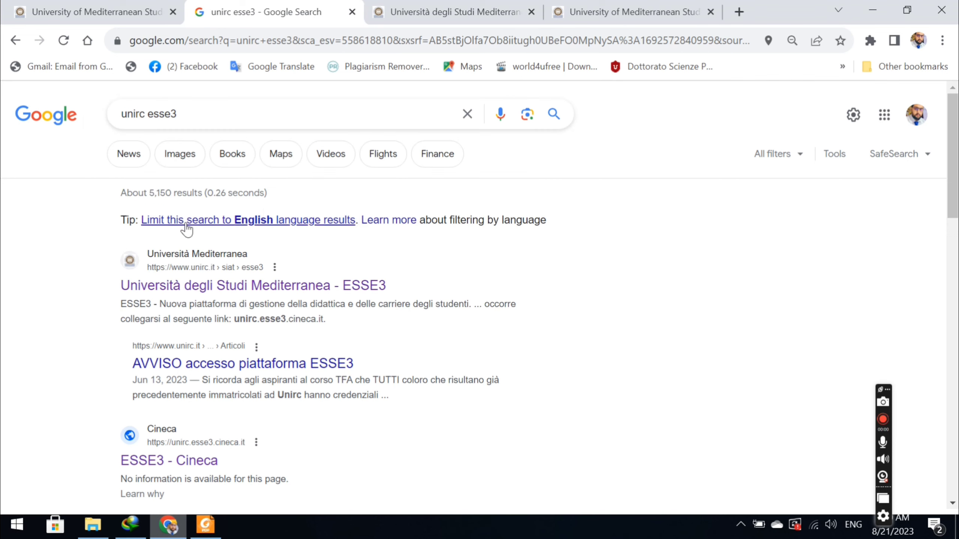
right_click(168, 281)
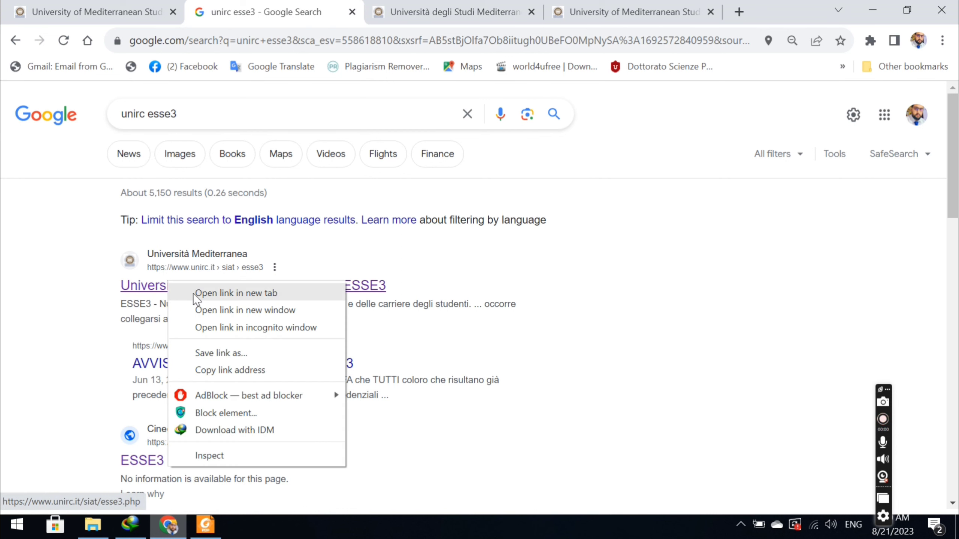
click(214, 293)
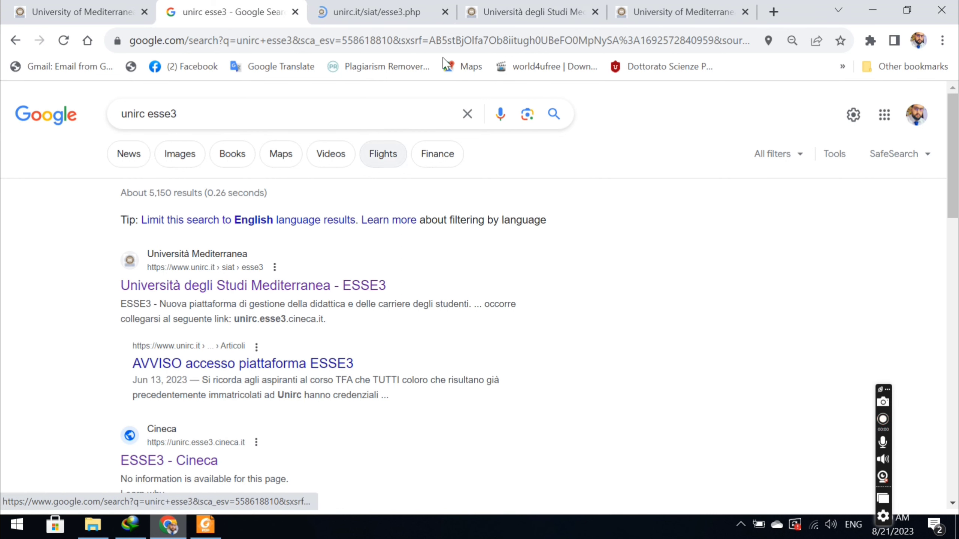
click(594, 12)
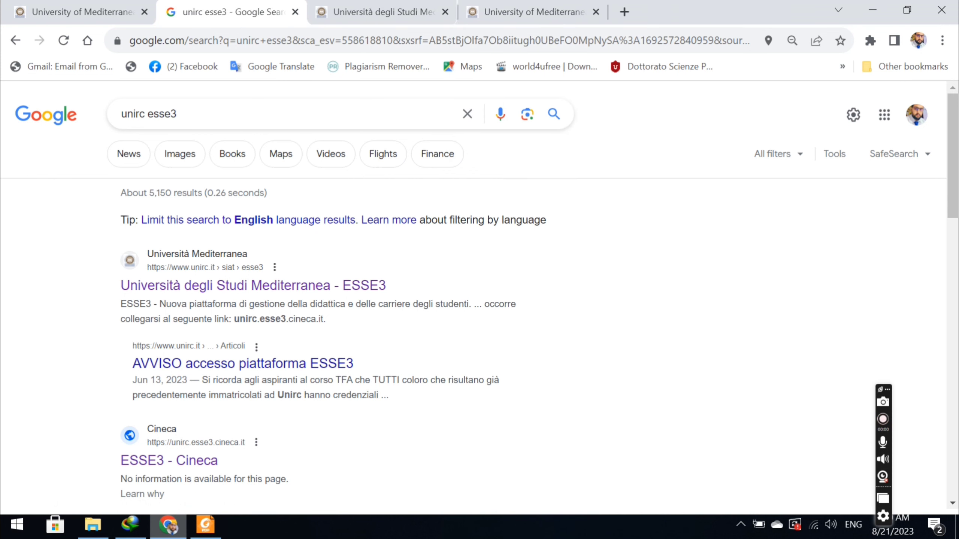
click(340, 3)
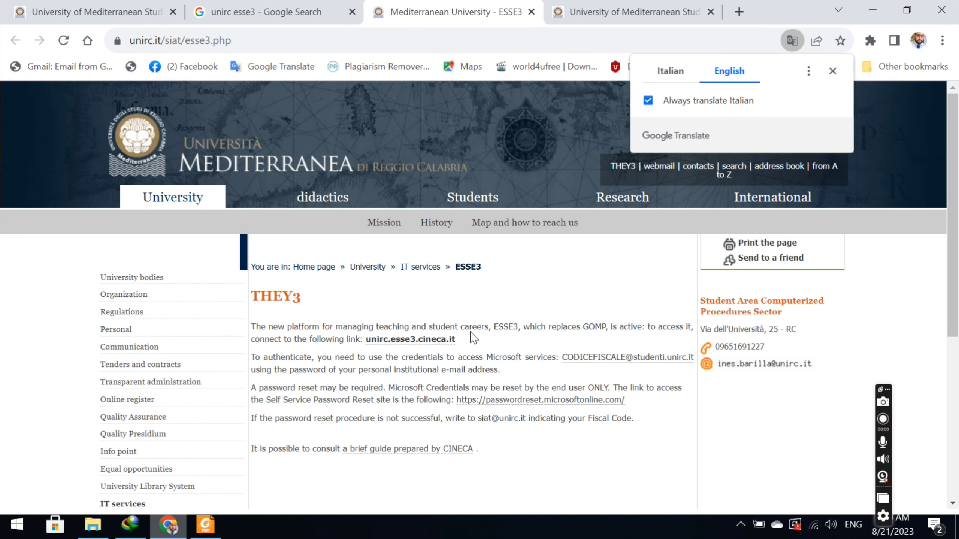
Step: Go to the unirc.esse3.cineca.it portal and log in with the saved university credentials
click(403, 341)
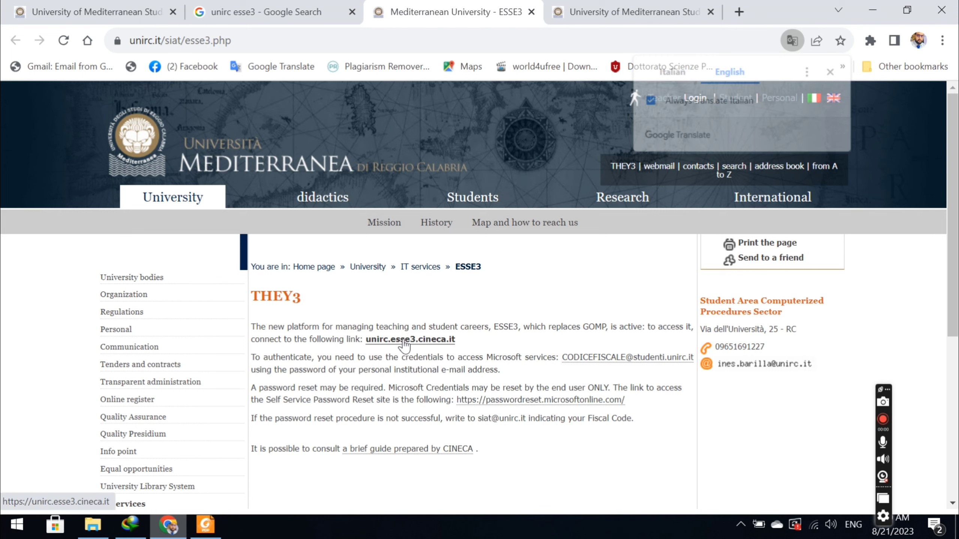
click(404, 341)
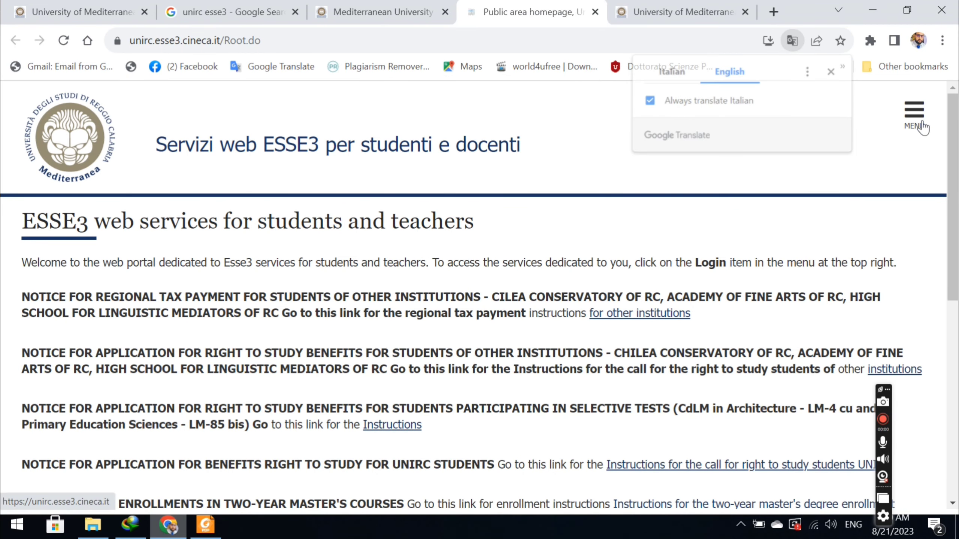
click(921, 126)
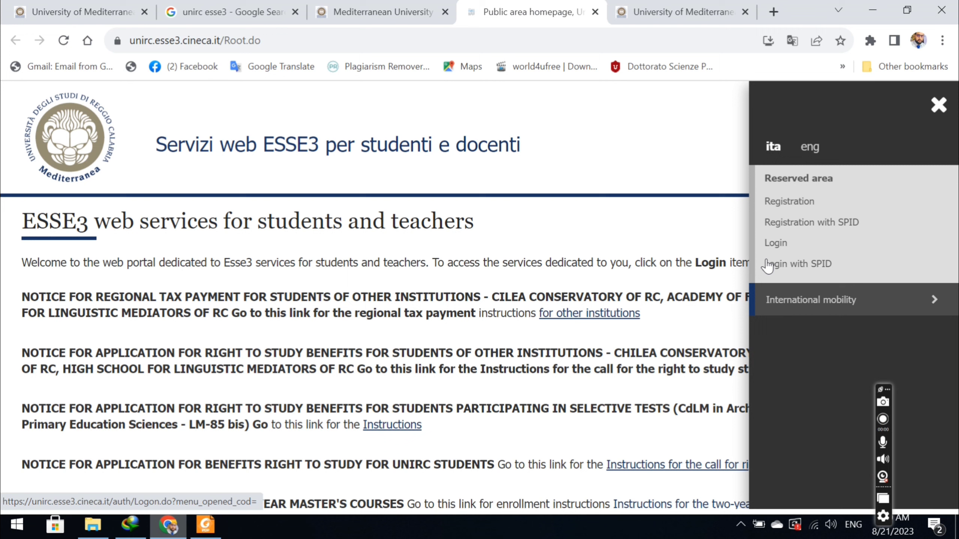
click(777, 243)
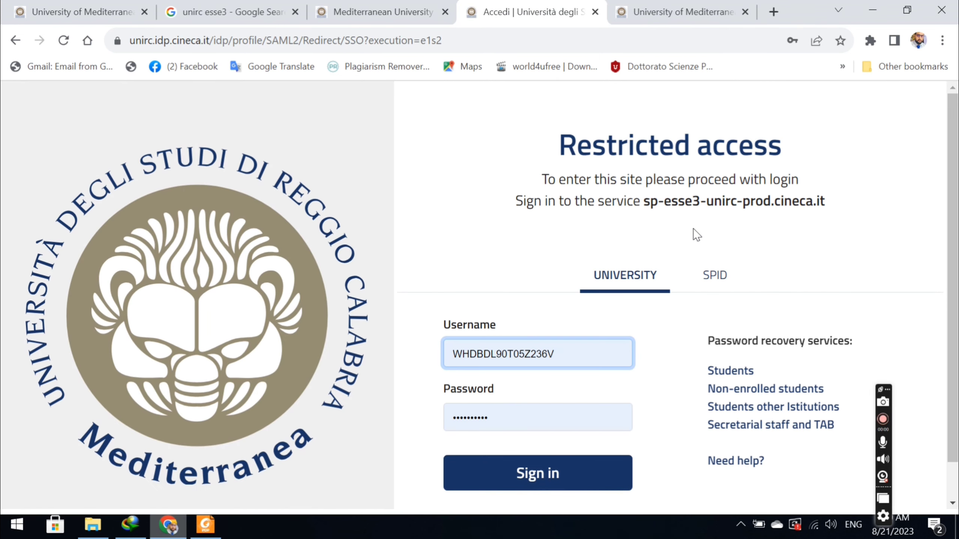
click(522, 477)
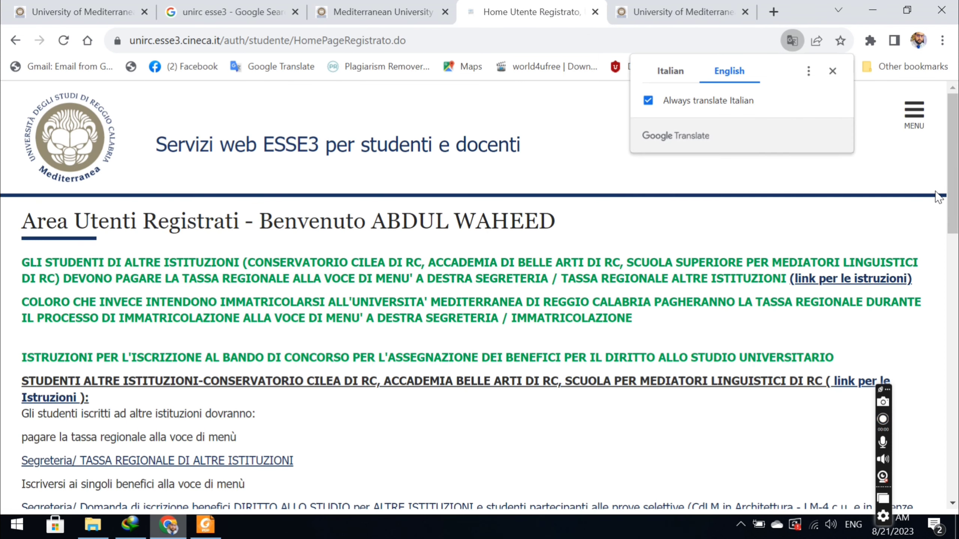
Step: Open the Secretariat's Admission test page and start the admission registration to reach the list of competitions
click(911, 112)
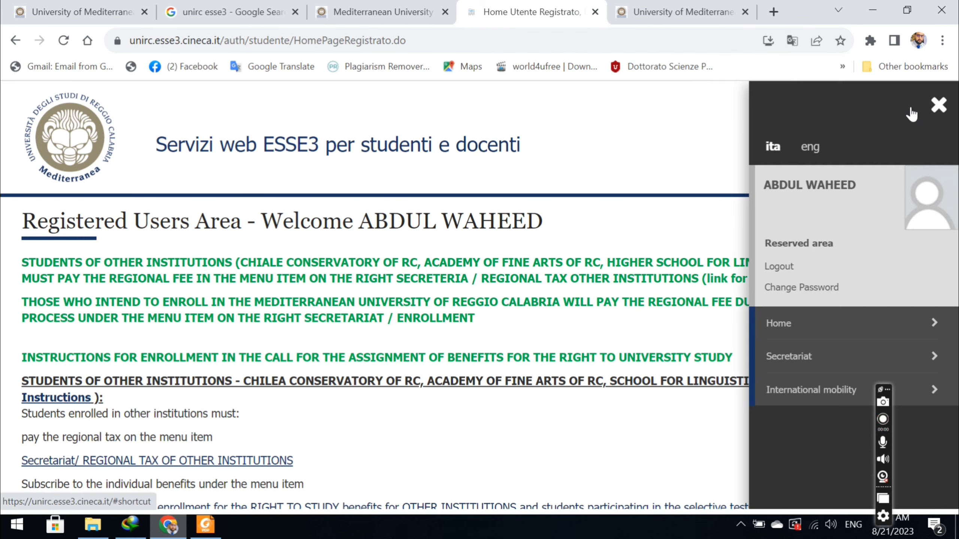
click(778, 364)
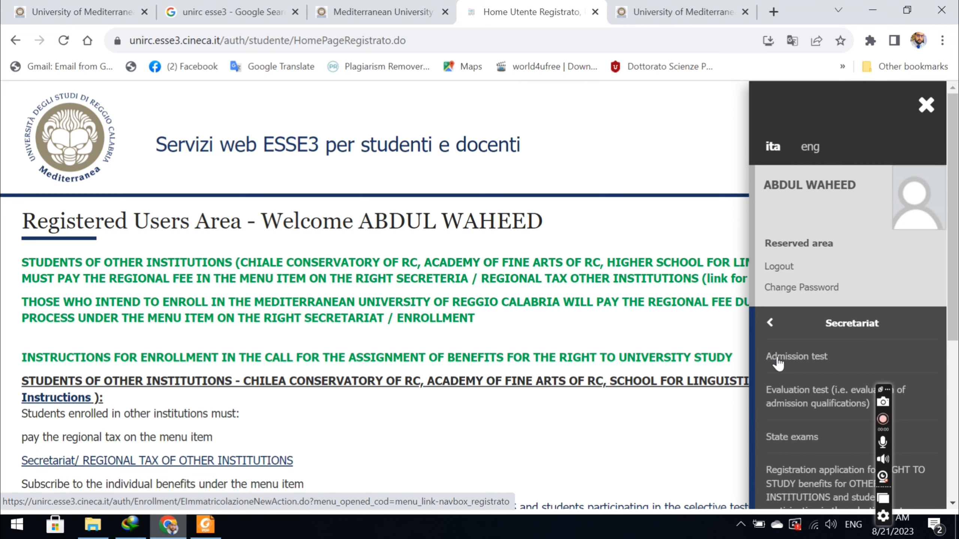
click(792, 359)
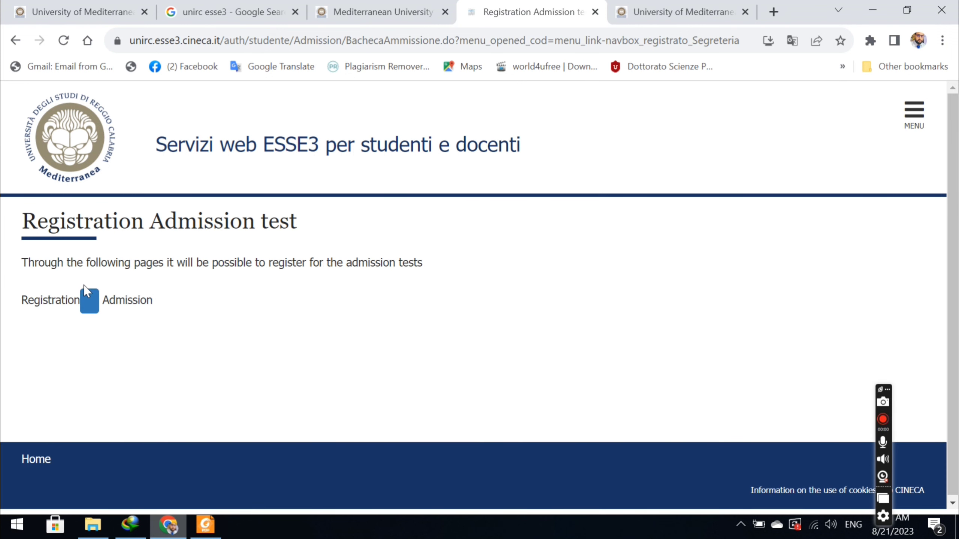
click(89, 301)
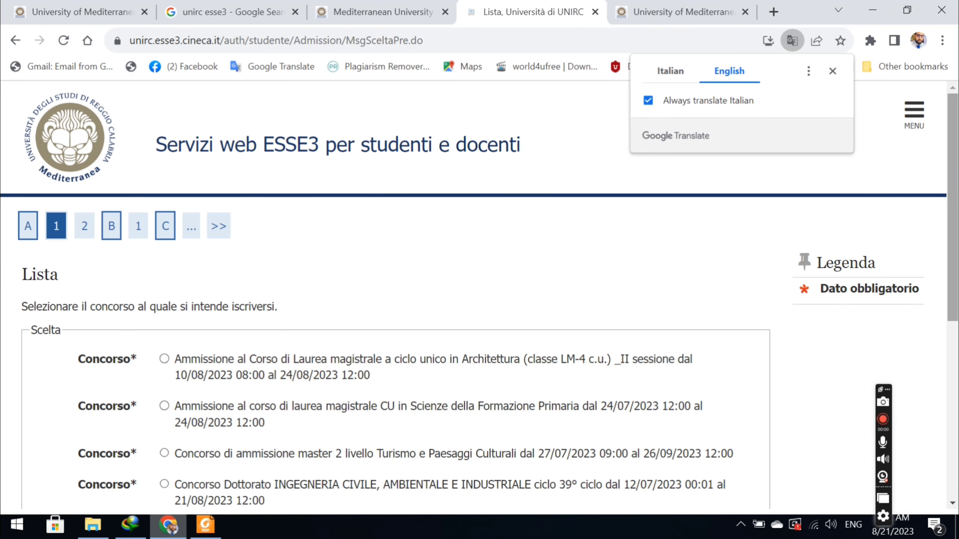
Step: Choose the competition "Concorso Dottorato SCIENZE AGRARIE, ALIMENTARI E FORESTALI ciclo 39°" from the list and proceed with the registration
drag(954, 151, 957, 267)
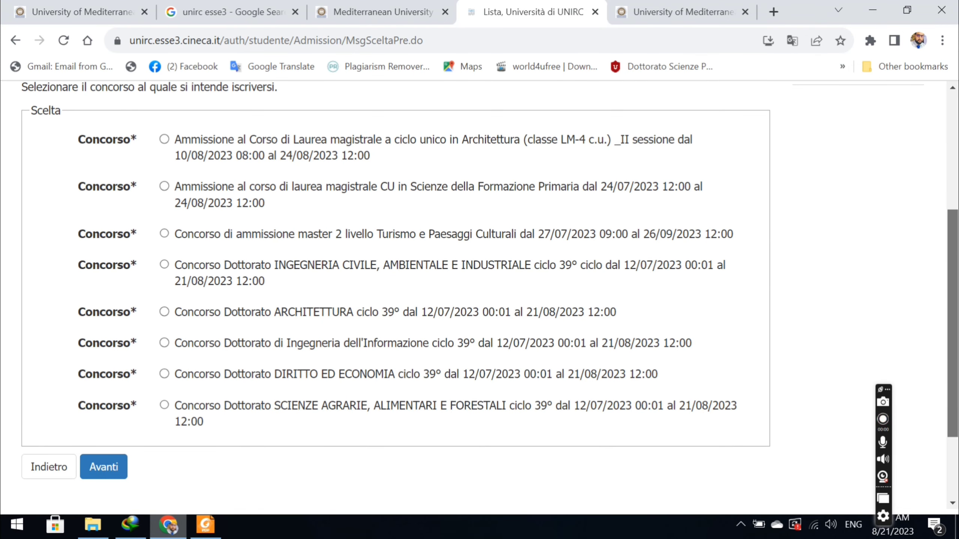
drag(957, 267, 957, 243)
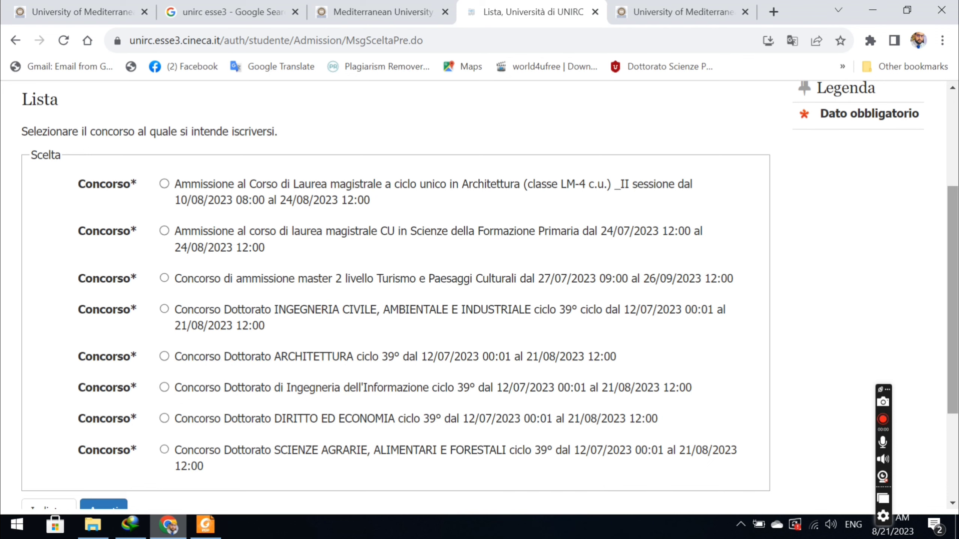
scroll(412, 286, down, 2)
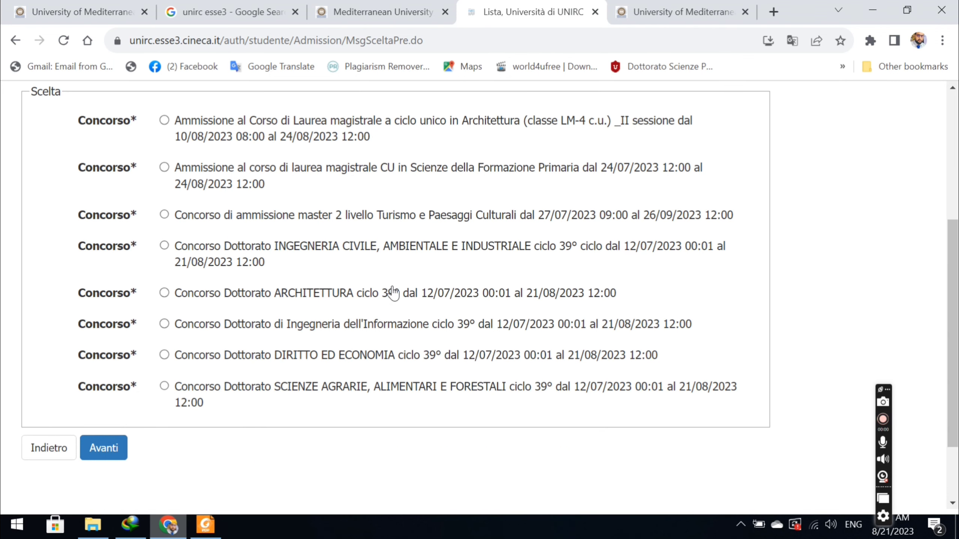
drag(957, 319, 957, 296)
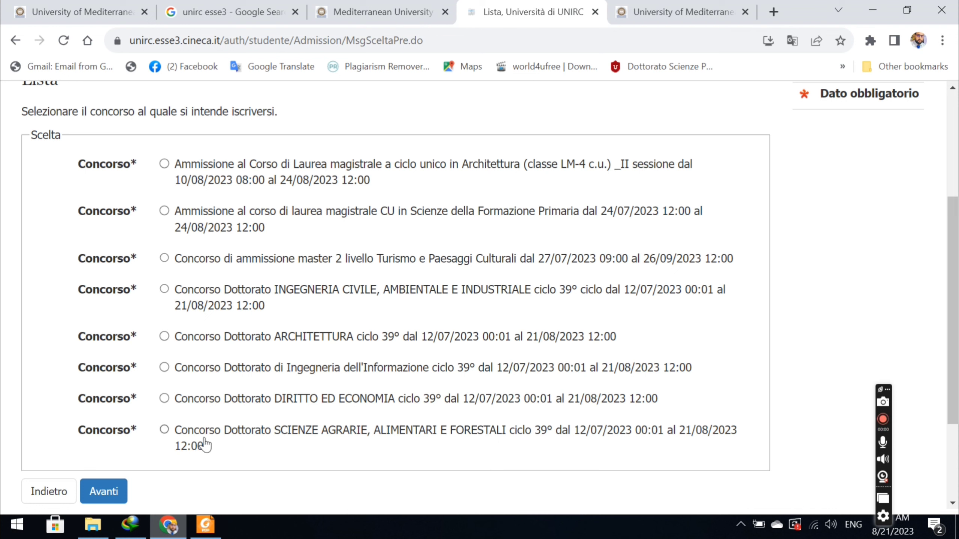
drag(954, 362, 955, 429)
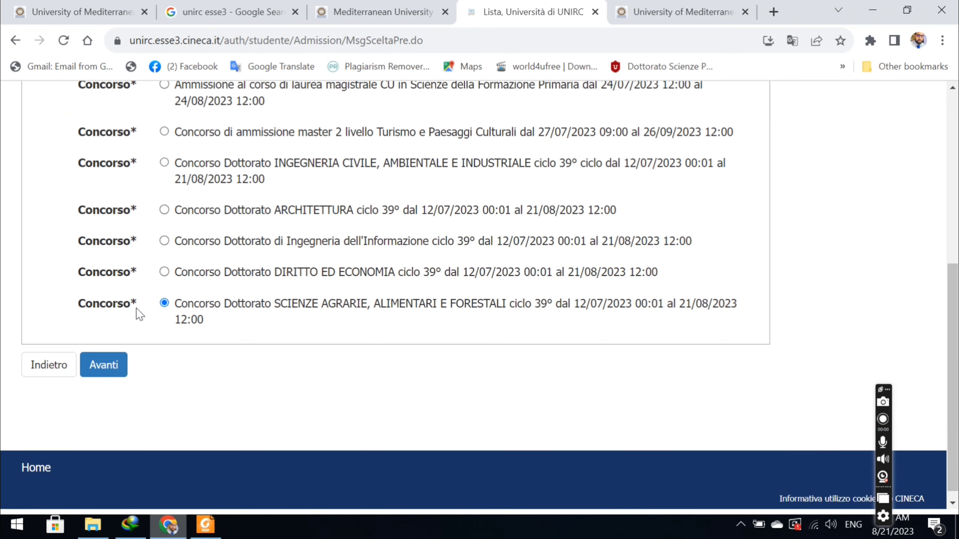
click(116, 366)
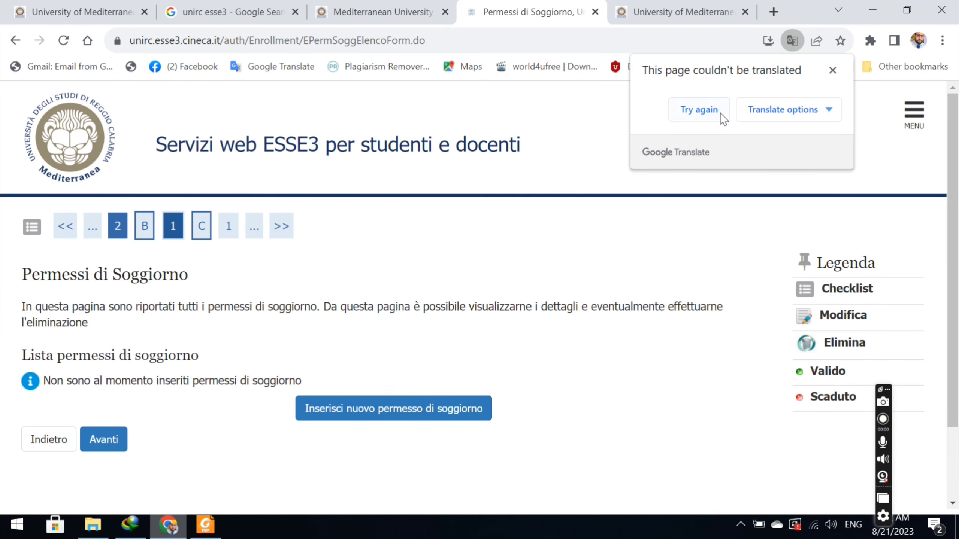
Step: Continue past the residence permits without adding one and accept the preference DOT_SAAF - AGRICULTURAL, FOOD AND FORESTRY SCIENCES
click(718, 115)
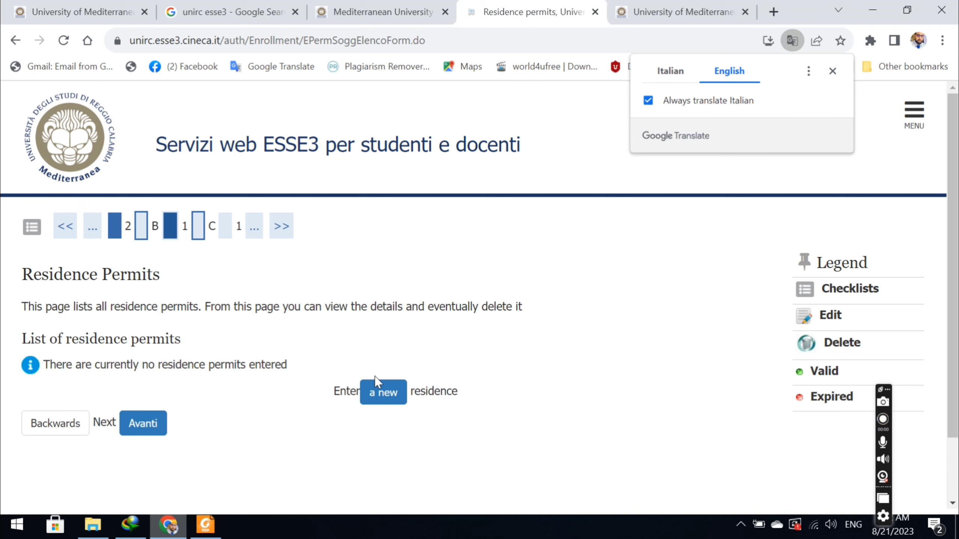
click(139, 431)
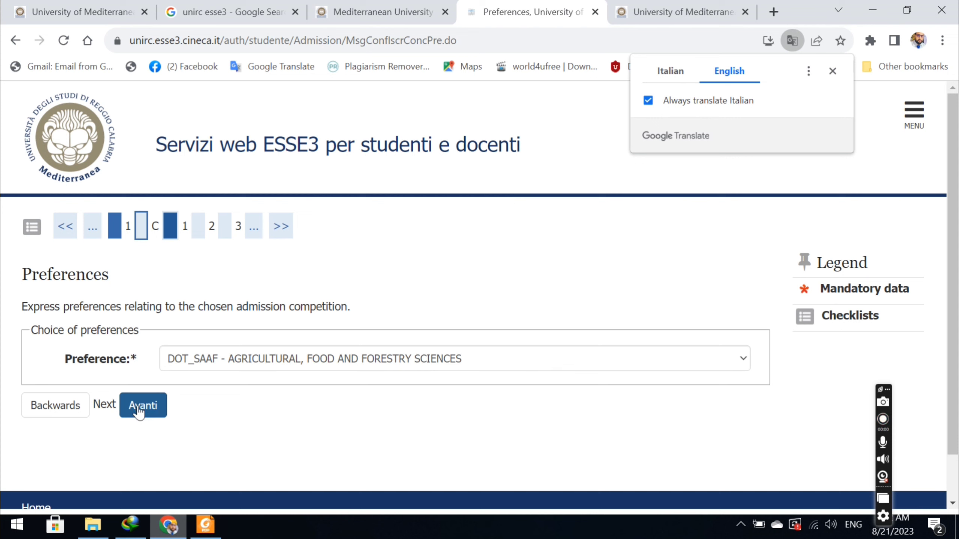
click(139, 411)
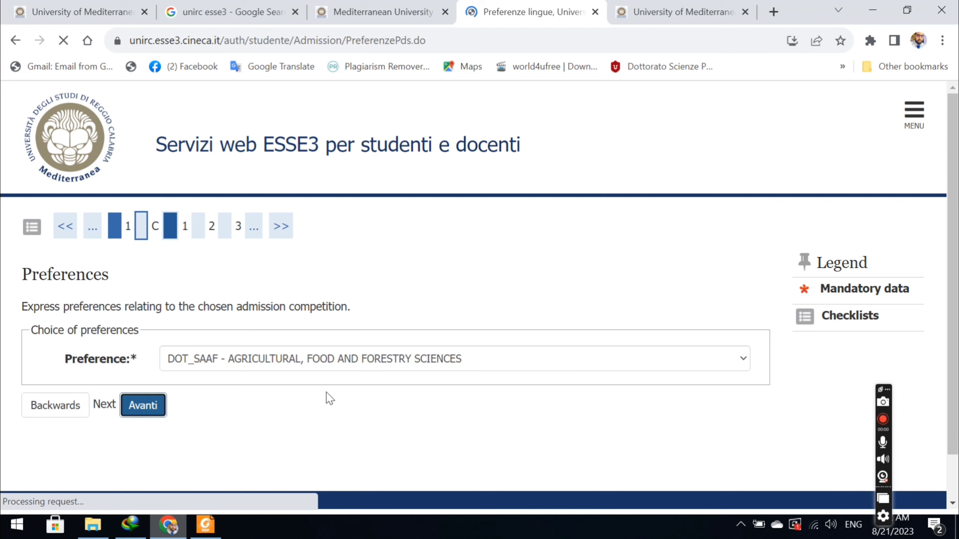
Step: Set the first language preference for the language assessment to INGLESE and proceed
click(213, 361)
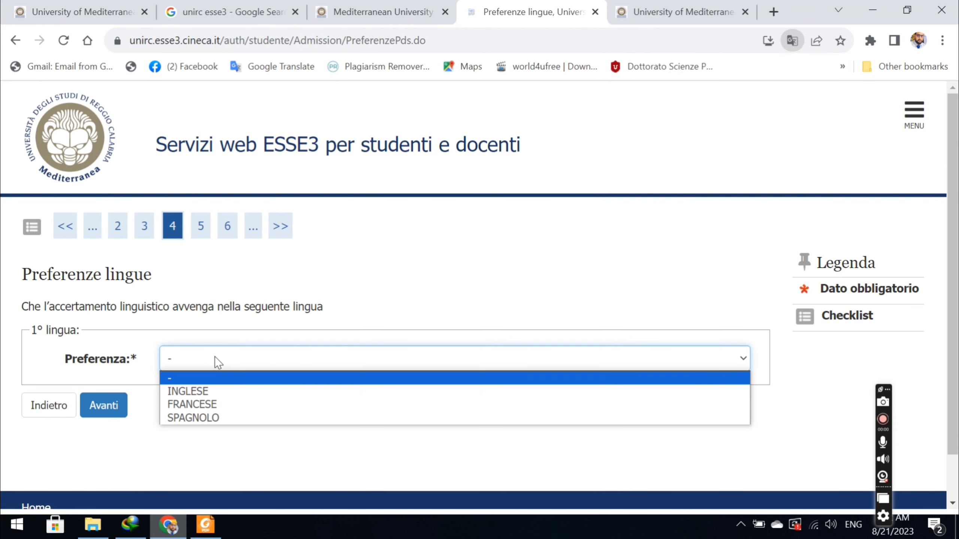
click(214, 394)
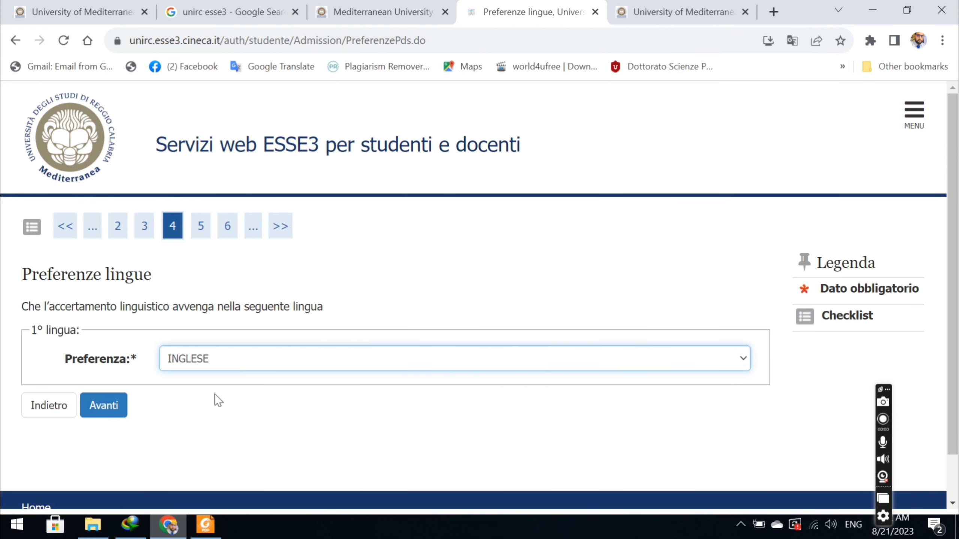
click(103, 409)
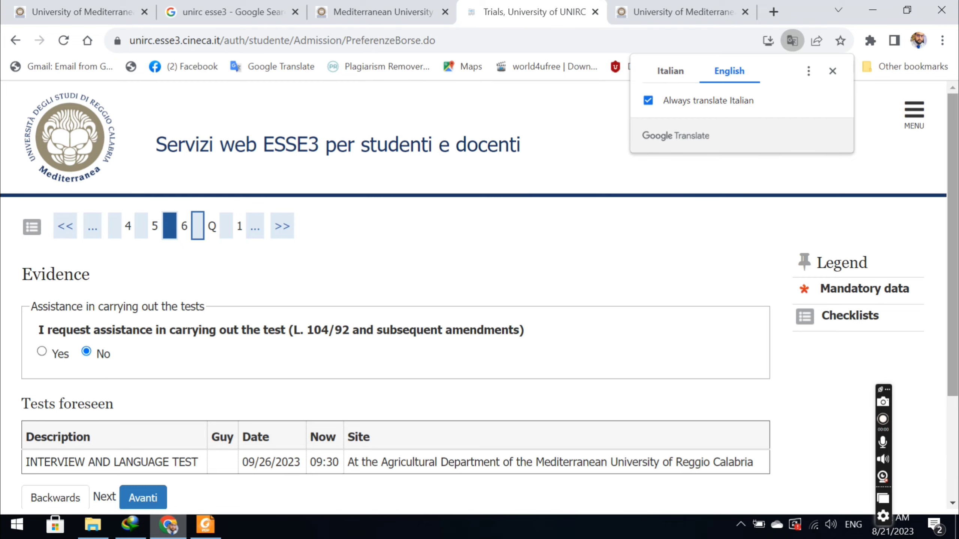
Step: Continue with the test assistance request left at No and without entering a disability declaration
scroll(479, 295, down, 3)
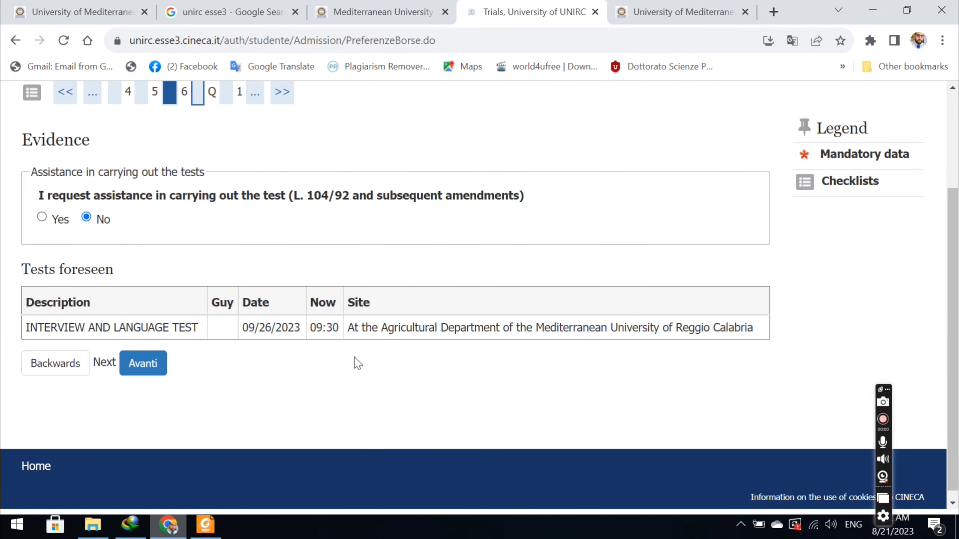
click(140, 365)
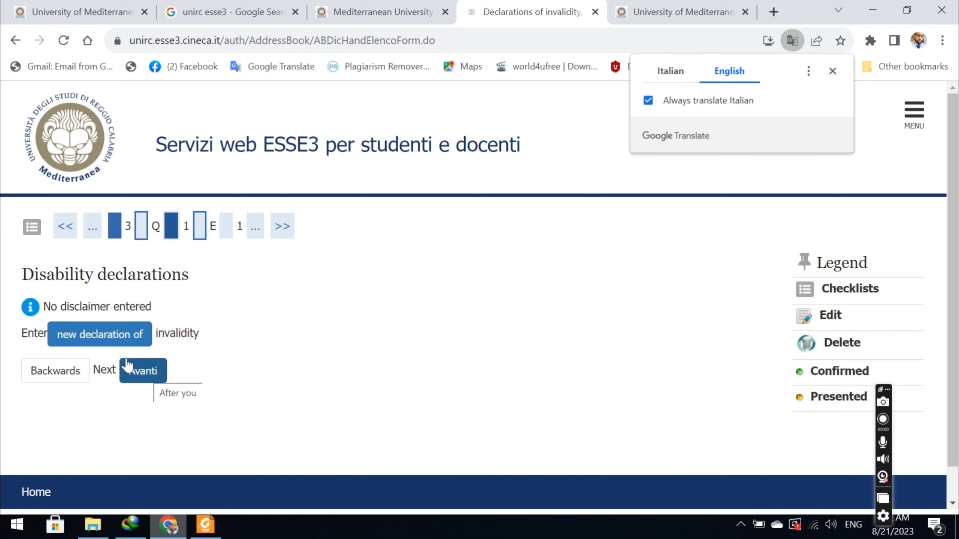
click(154, 372)
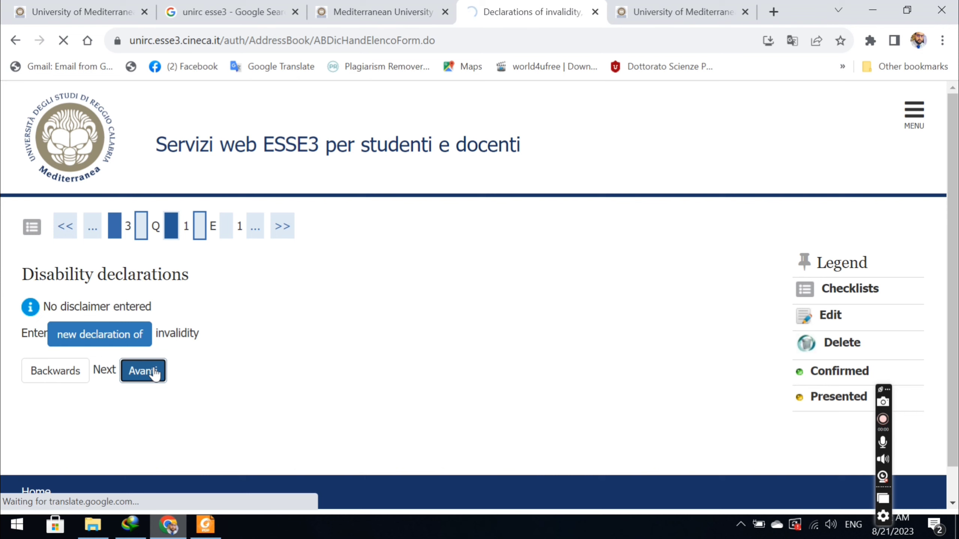
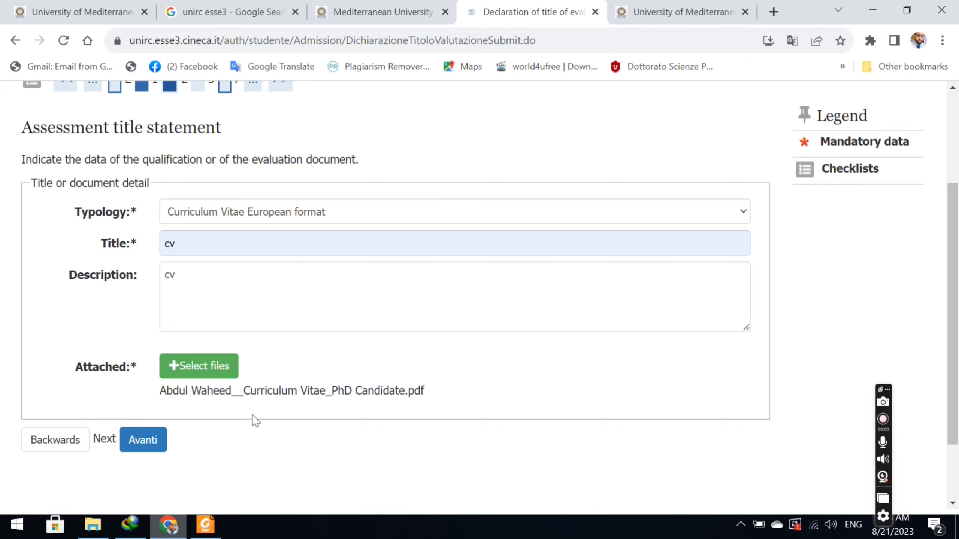
Step: Submit the European-format curriculum vitae entry and answer Yes to attaching other documents to open a new document form
click(143, 444)
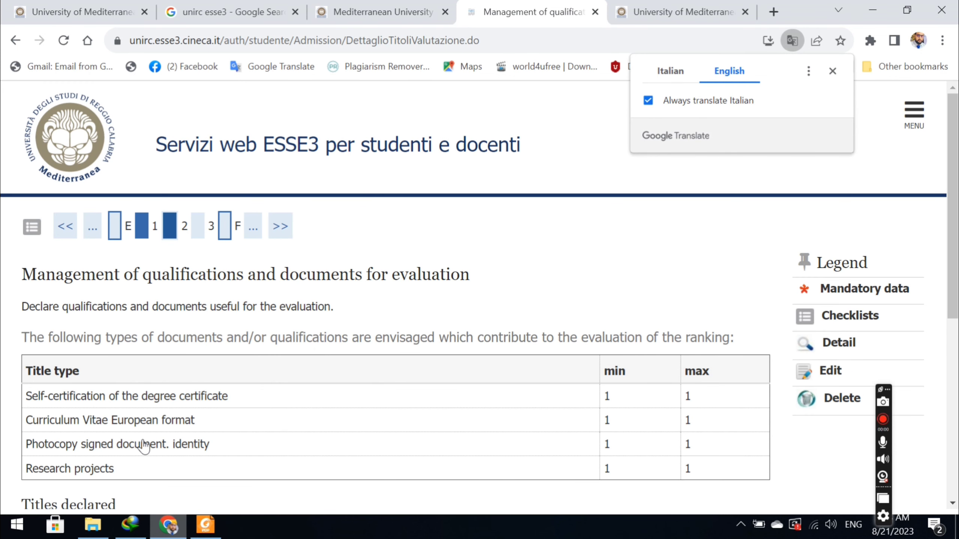
scroll(490, 277, down, 5)
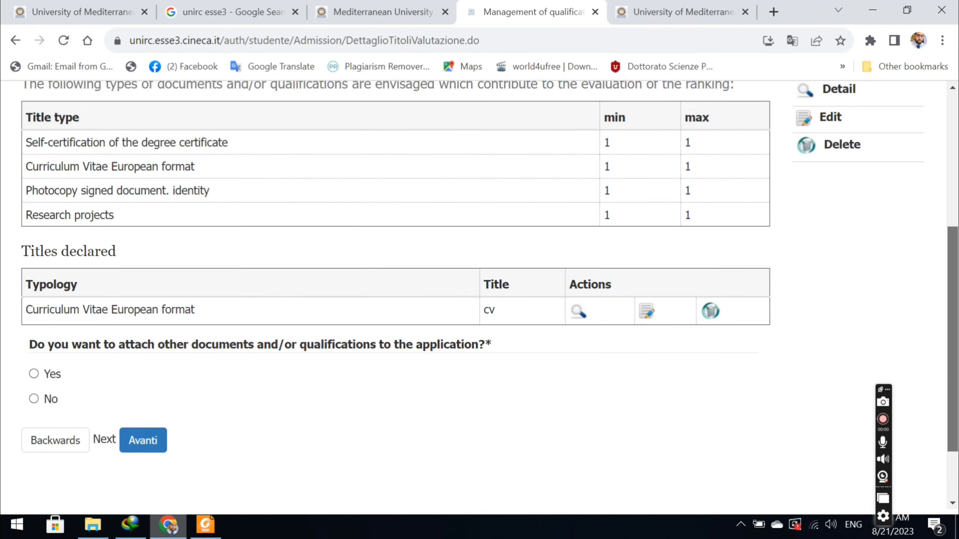
click(41, 373)
click(138, 446)
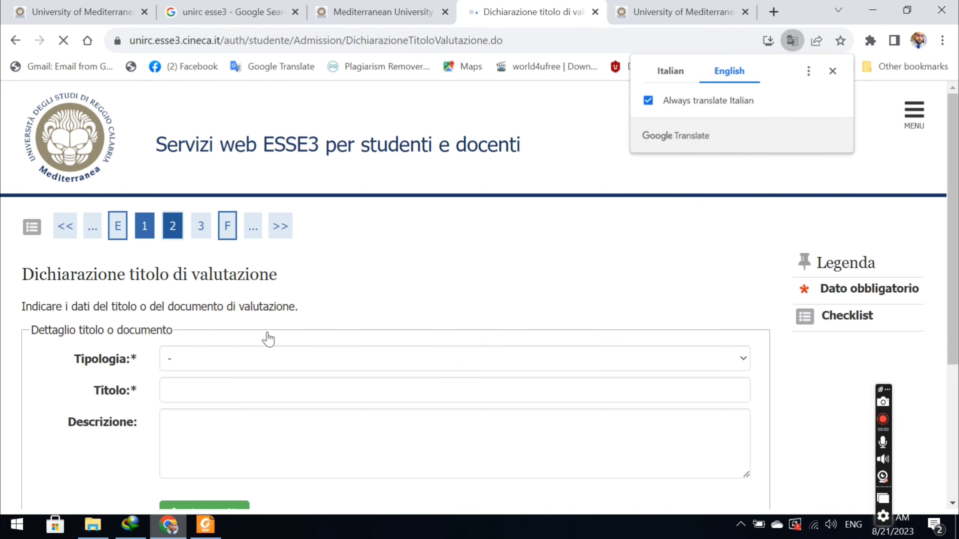
Step: Set the document's type to "Fotocopia firmata docum. identità" and its title to Passport
click(250, 353)
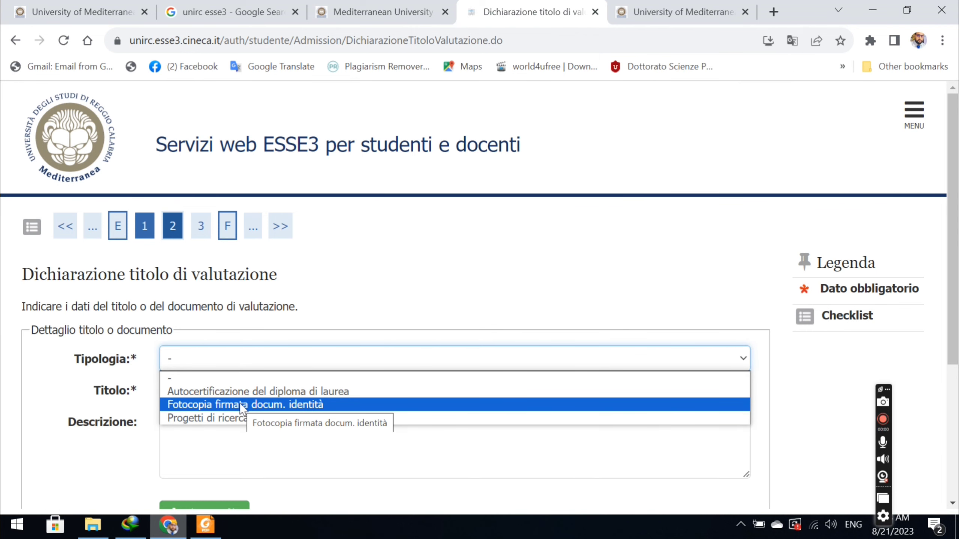
click(239, 404)
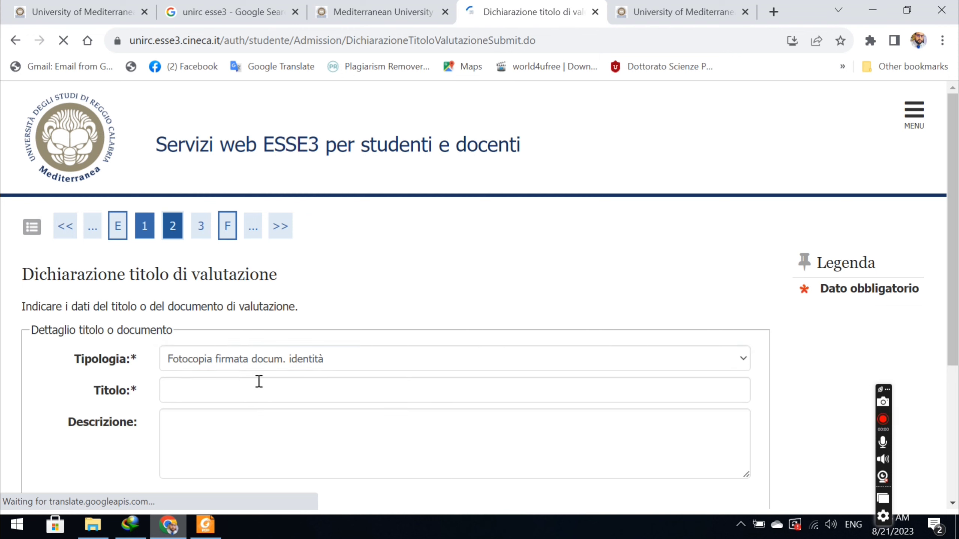
click(235, 391)
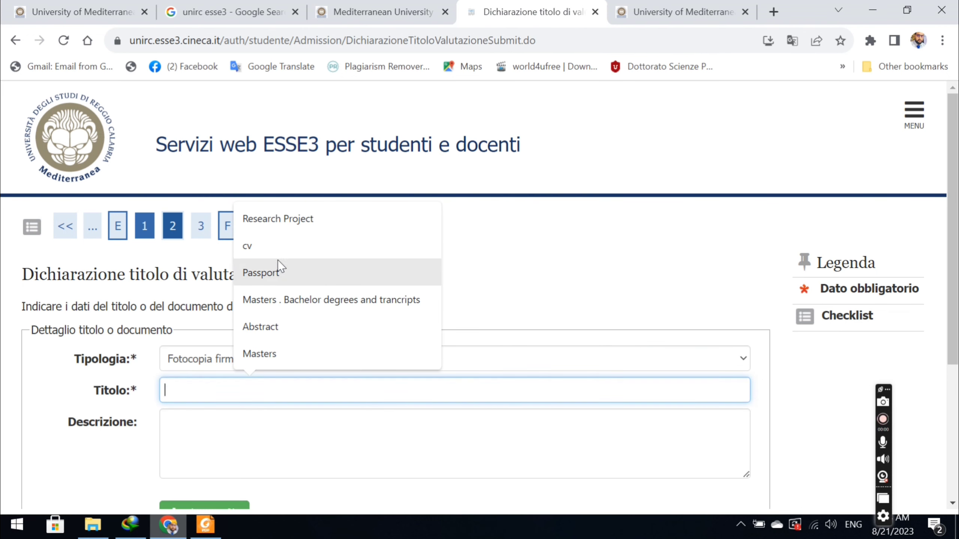
click(266, 289)
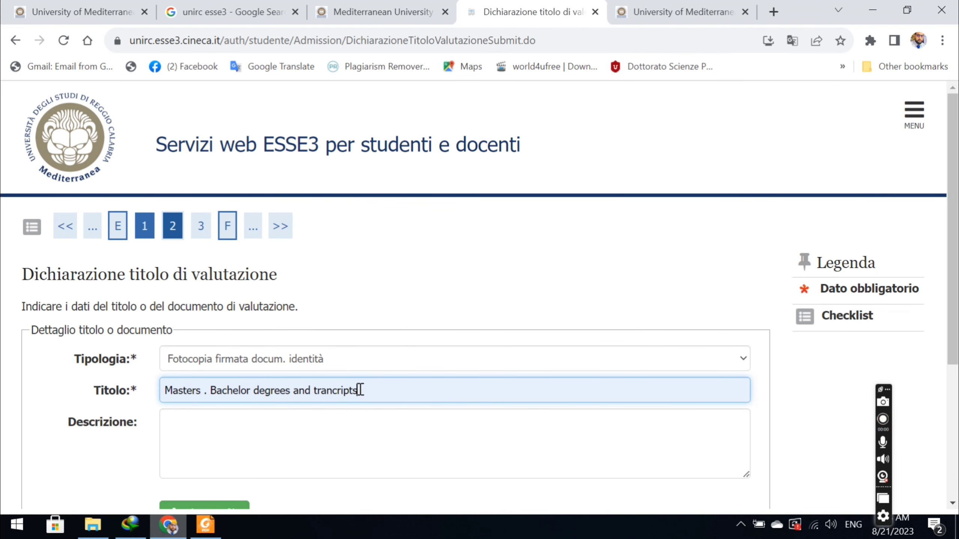
drag(359, 390, 90, 373)
key(BackSpace)
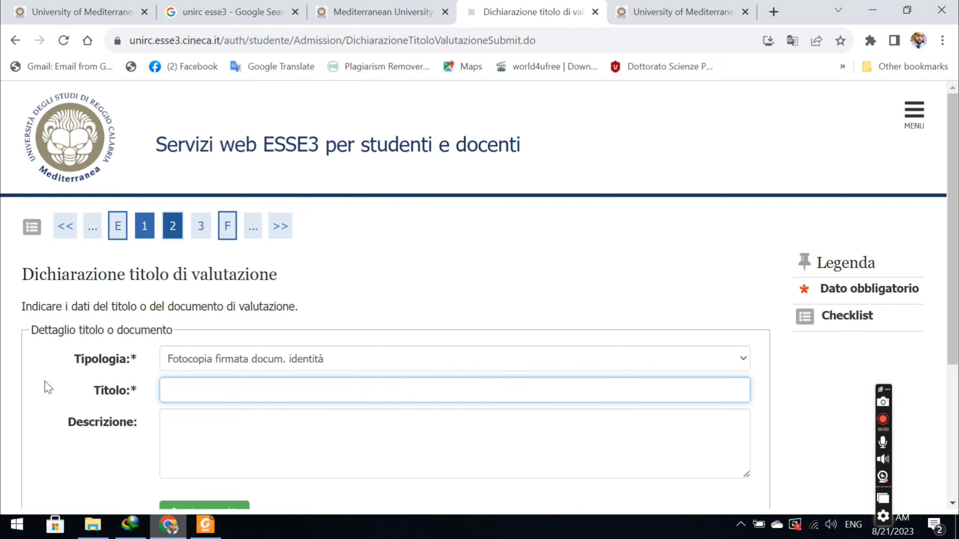
text(Passport)
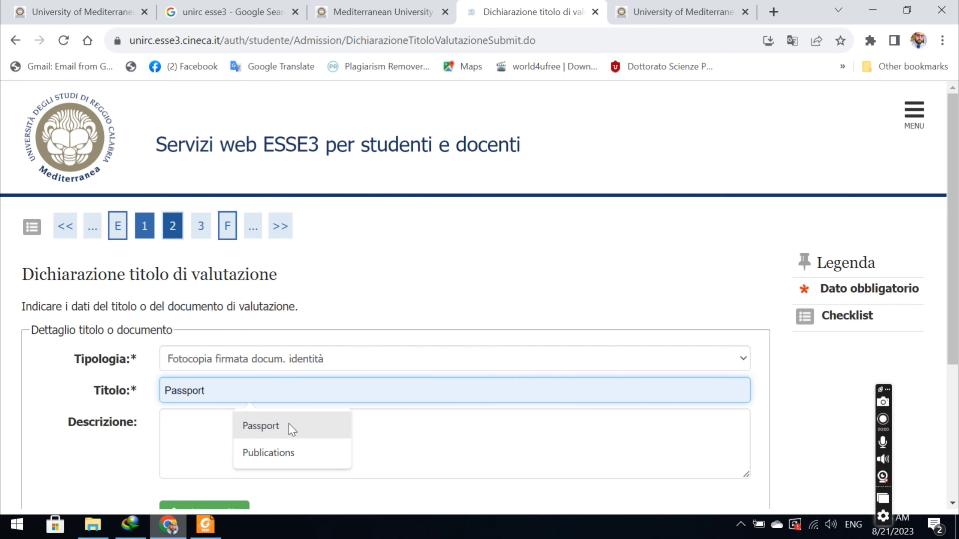
click(288, 423)
Step: Enter Passport as the description, attach the Passport file from the Applicaton folder and submit the identity document entry
click(193, 422)
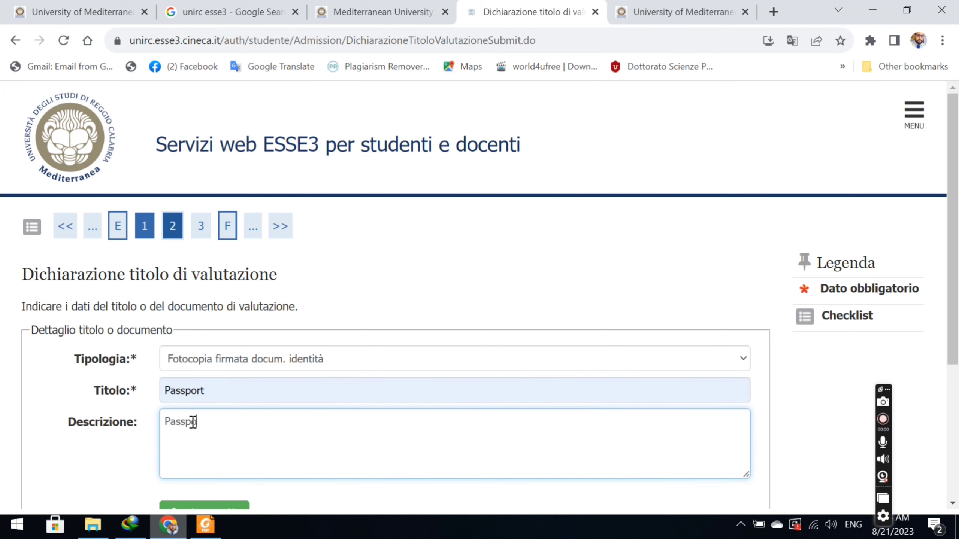
click(200, 503)
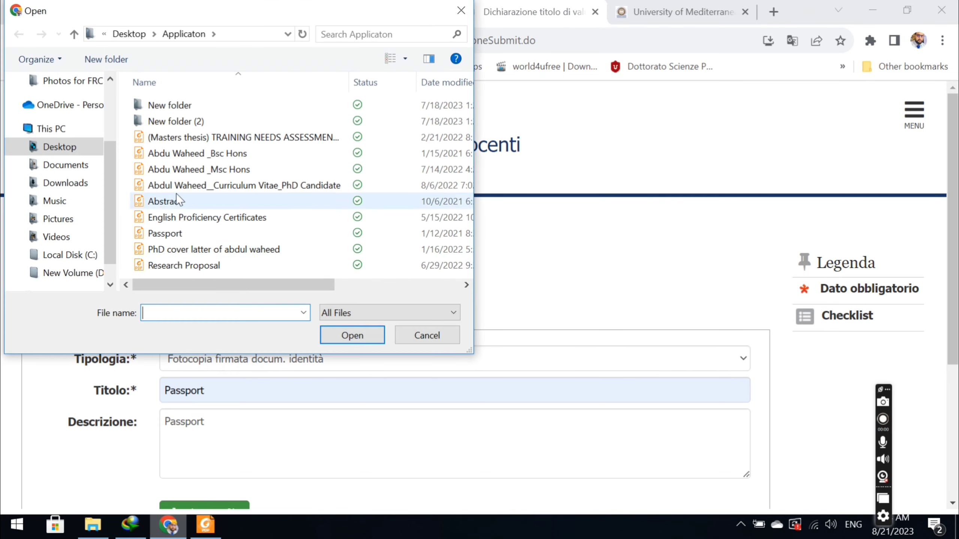
double_click(210, 240)
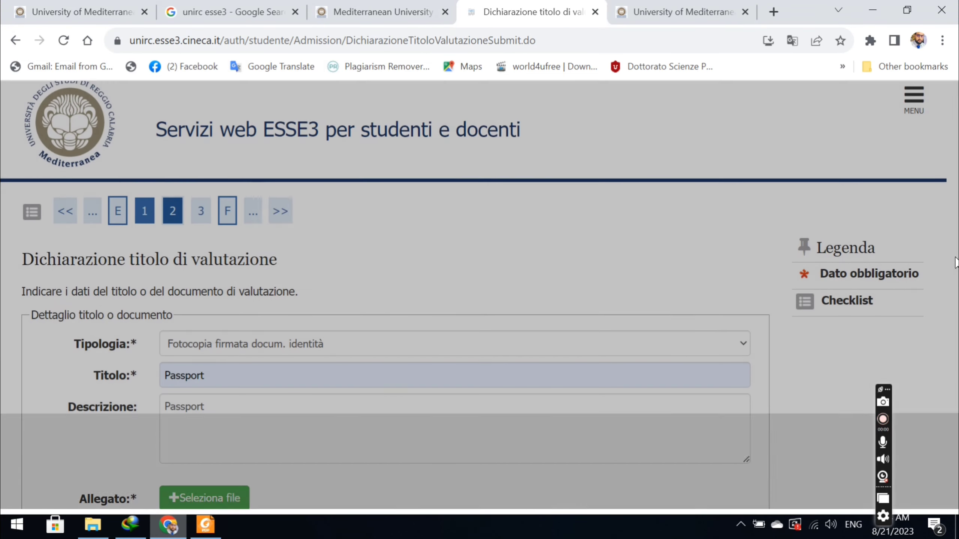
scroll(564, 339, down, 3)
scroll(445, 238, down, 2)
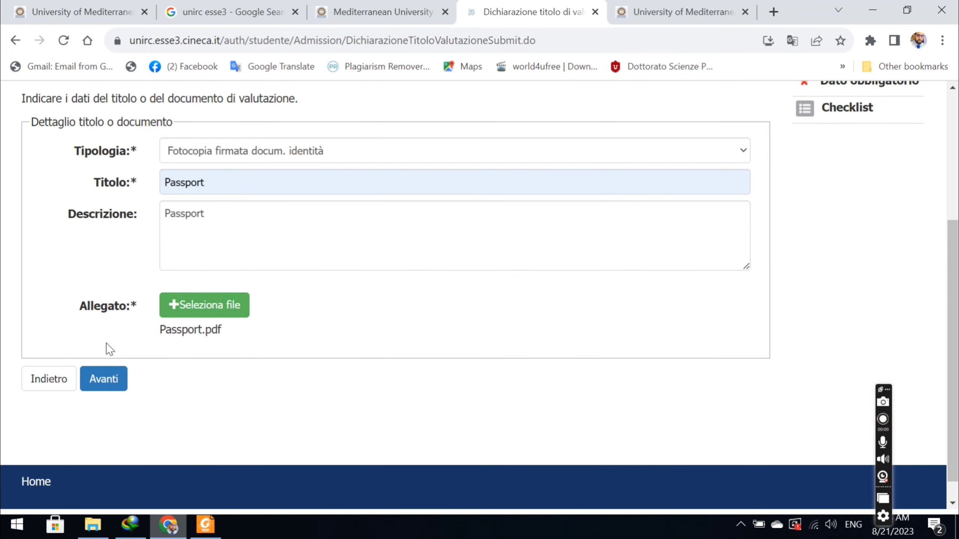
click(105, 378)
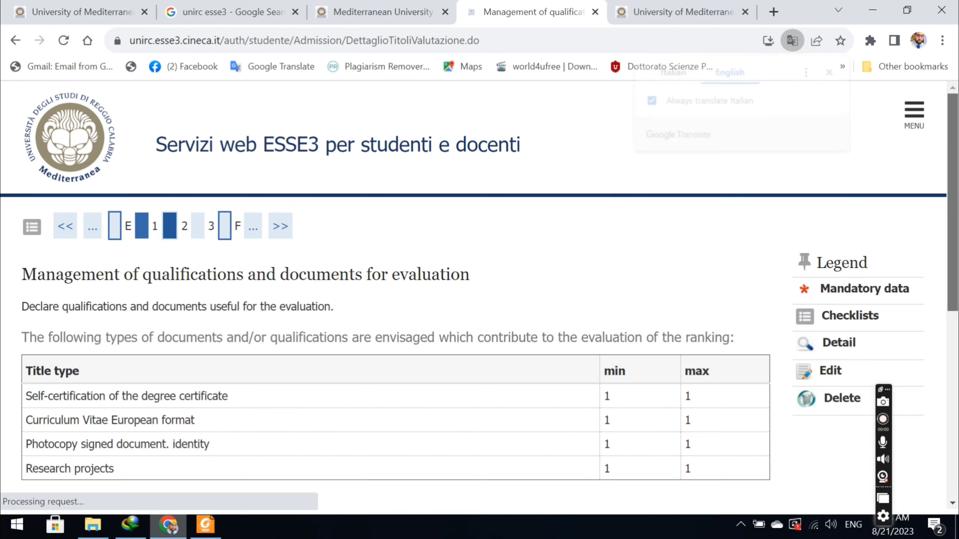
Step: Answer Yes to attaching other documents after the identity document and open another blank document form
scroll(105, 383, down, 3)
scroll(114, 401, down, 1)
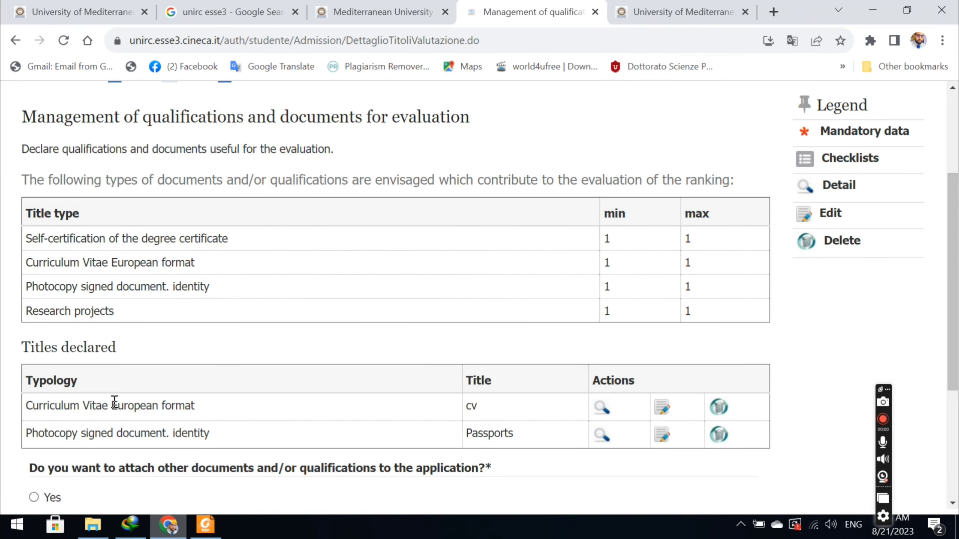
click(34, 498)
scroll(94, 442, down, 1)
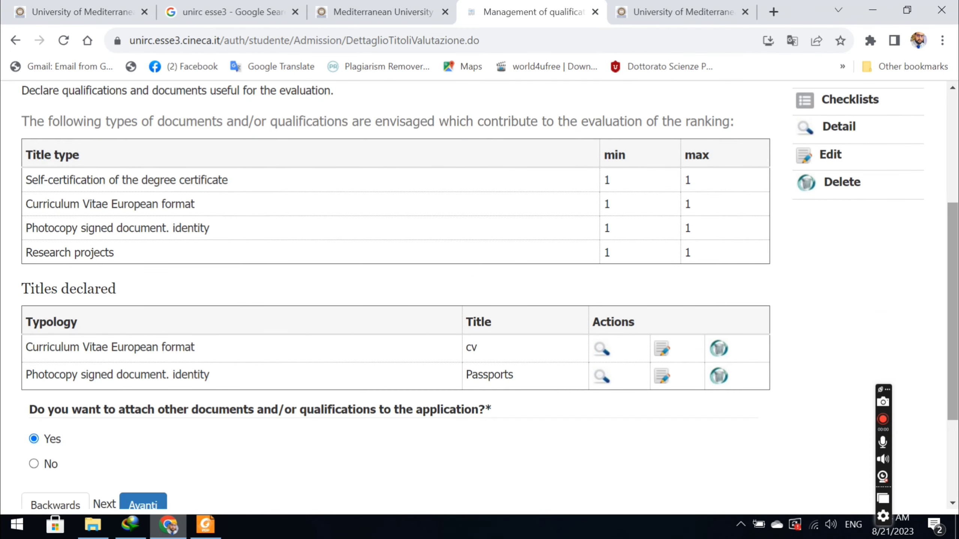
click(142, 505)
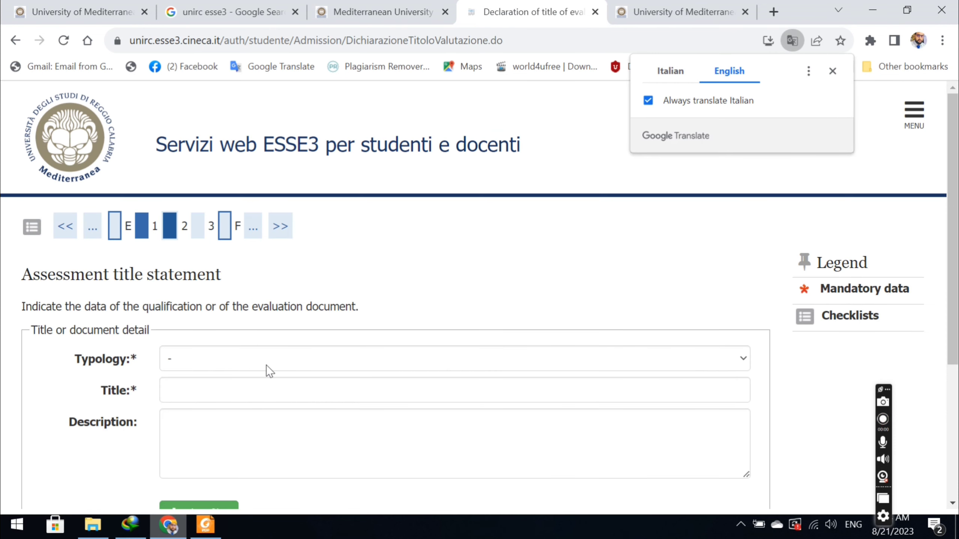
Step: Set the new document's type to Research projects and enter Research Project as both its title and description
click(266, 364)
click(253, 404)
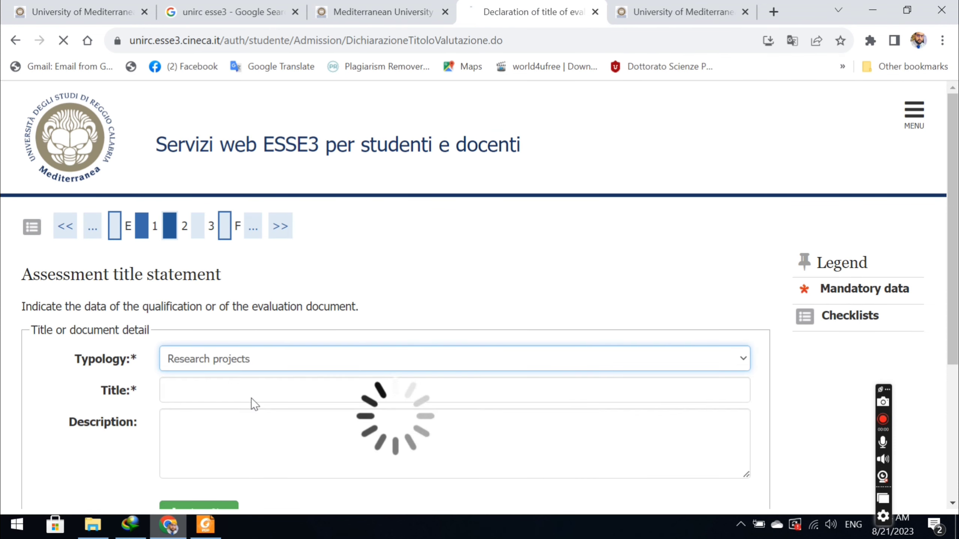
click(220, 390)
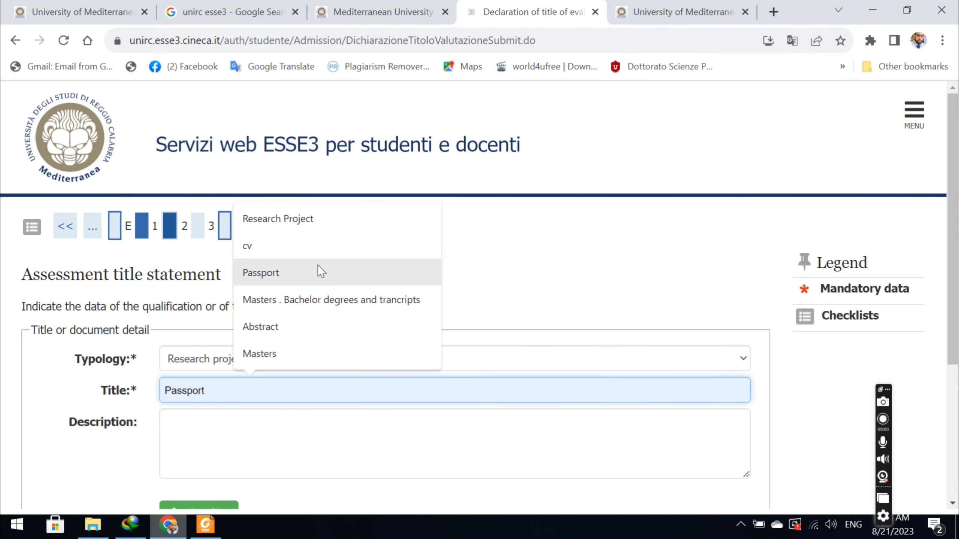
click(319, 224)
click(191, 473)
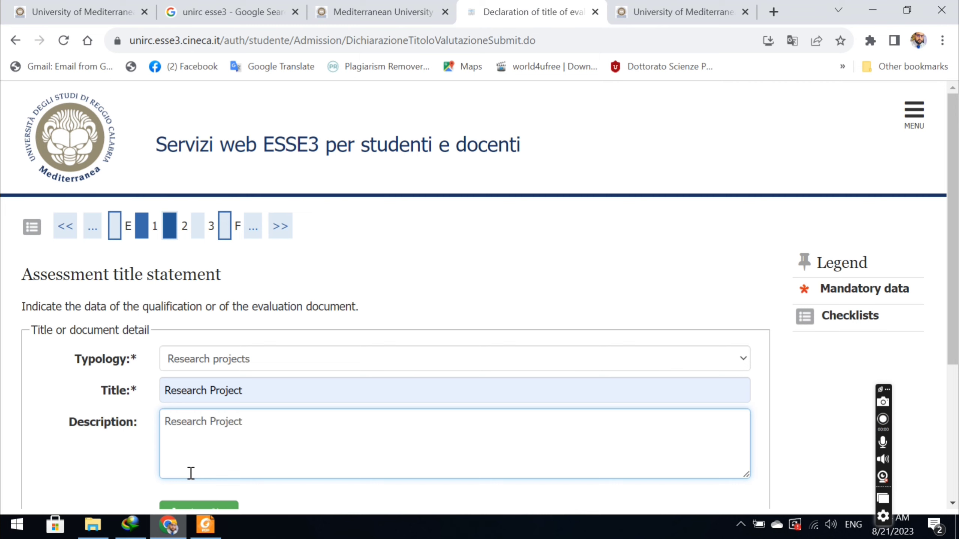
Step: Attach the Agri-food by-products research project file from My PhD Documens > BARI aldo on drive D and submit the research project entry
click(223, 505)
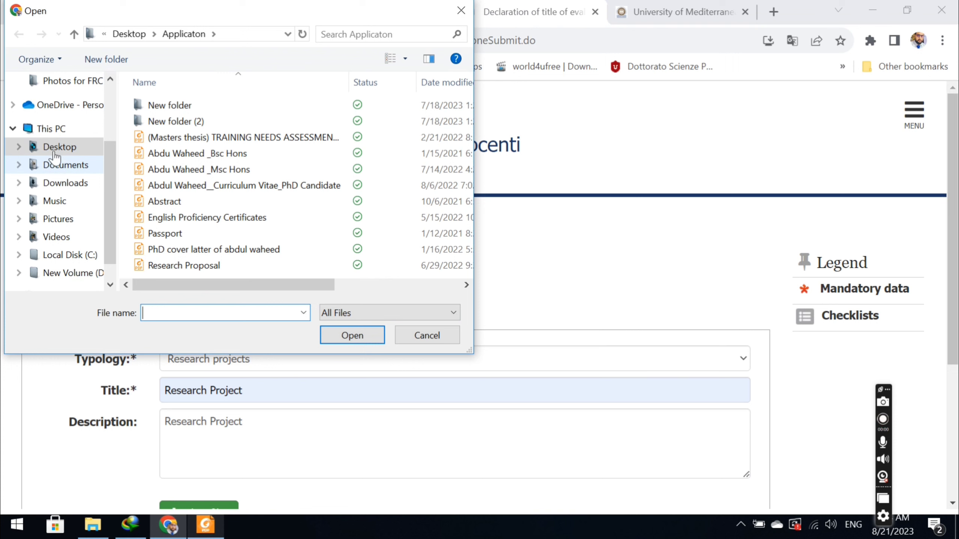
click(57, 129)
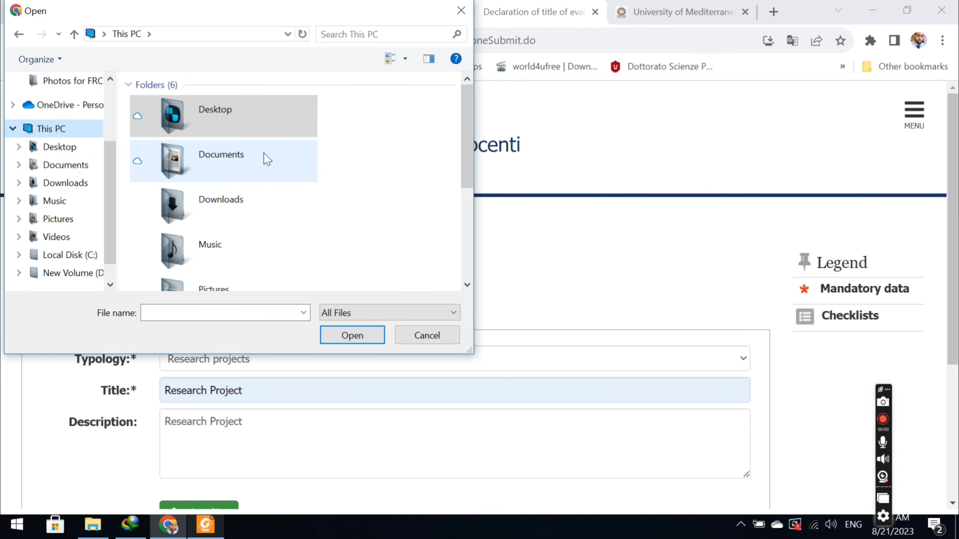
click(73, 273)
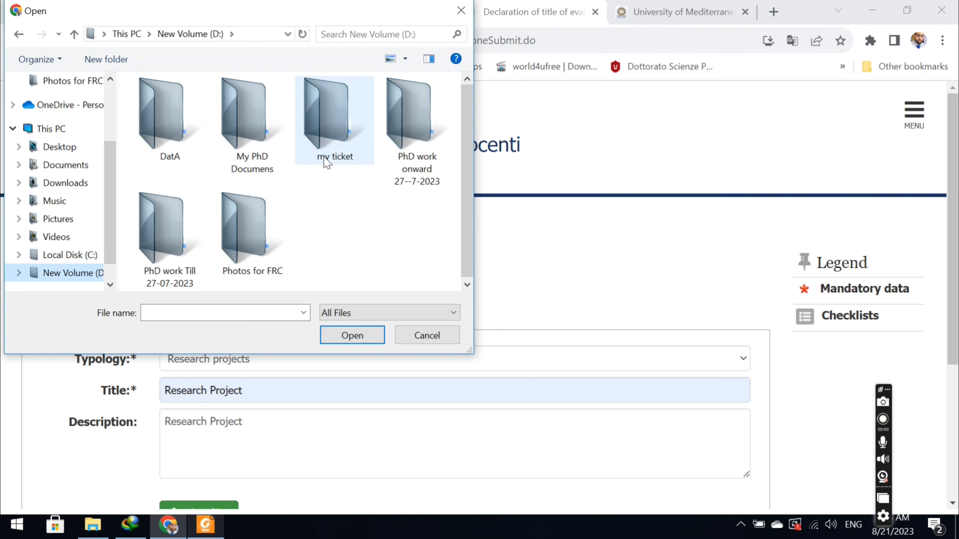
double_click(265, 132)
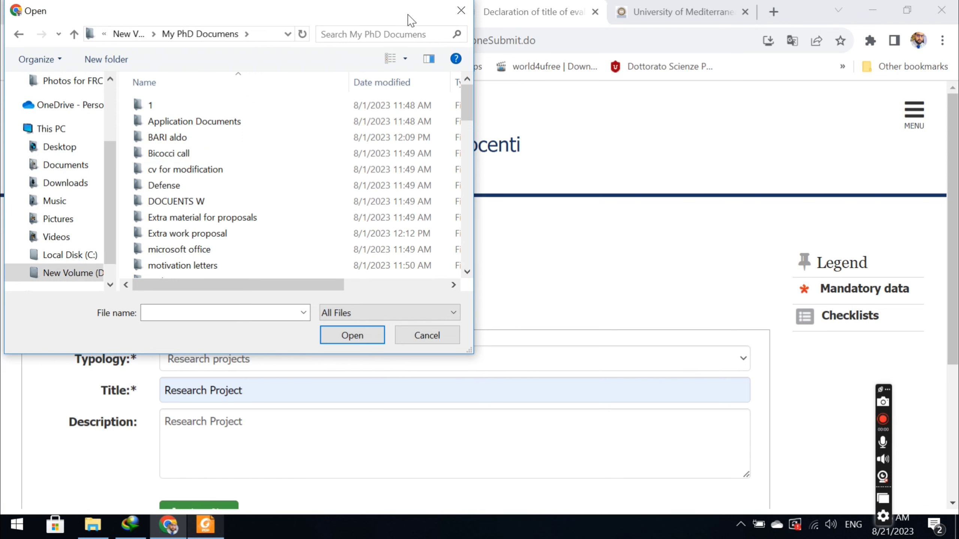
mouse_move(465, 95)
mouse_down()
mouse_move(466, 238)
mouse_move(457, 78)
mouse_up()
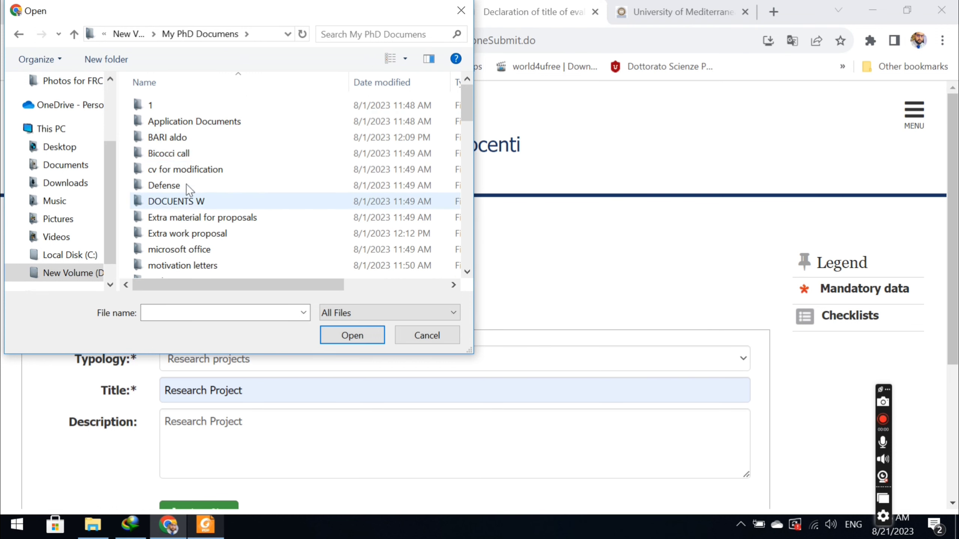
double_click(181, 138)
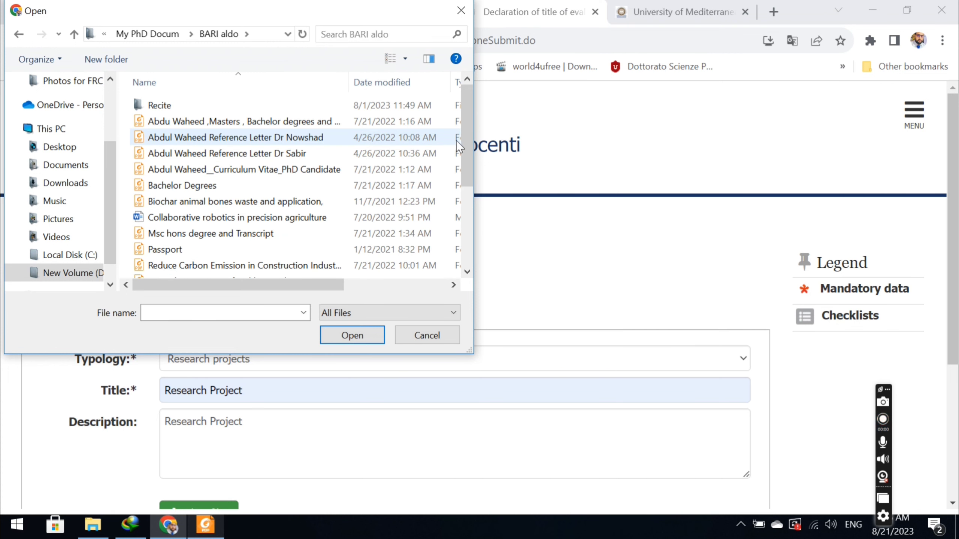
drag(463, 146, 473, 246)
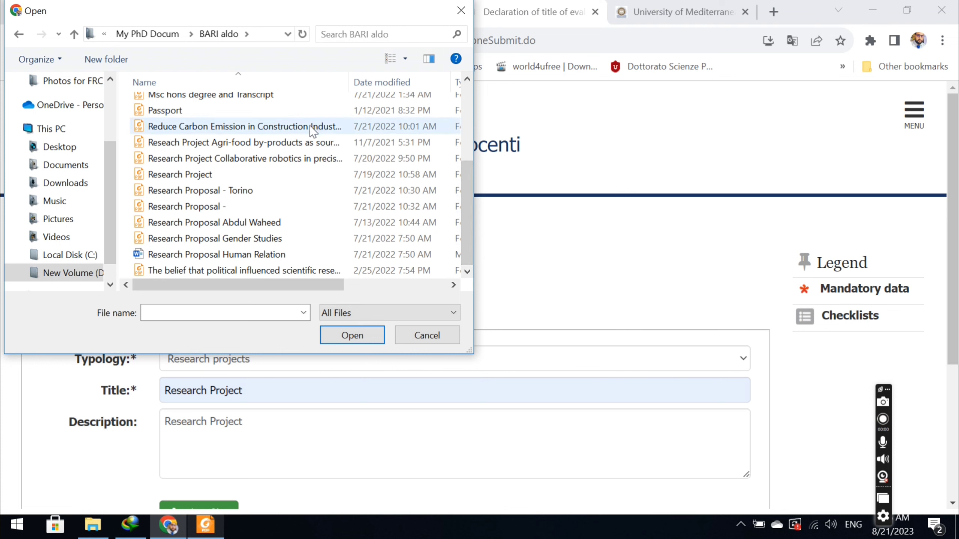
double_click(289, 142)
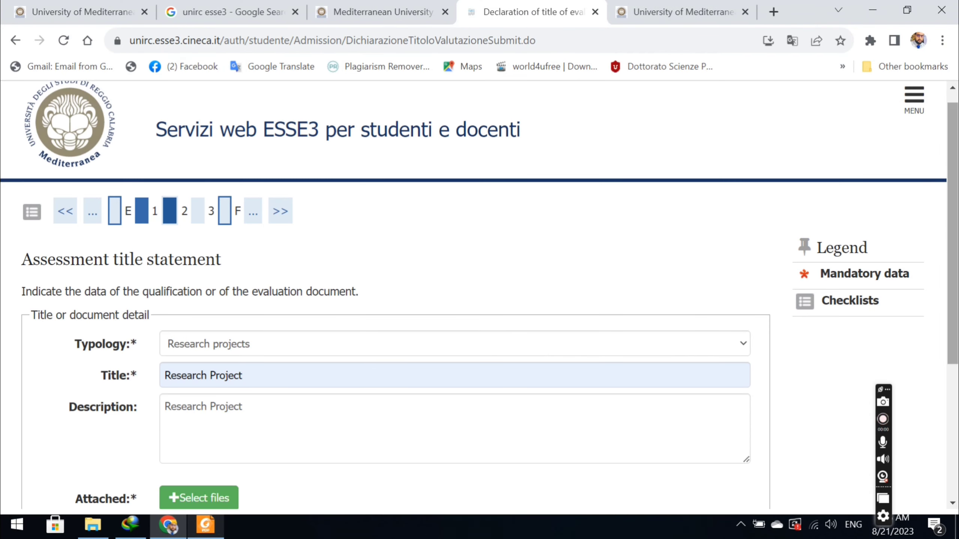
scroll(480, 295, down, 5)
click(142, 359)
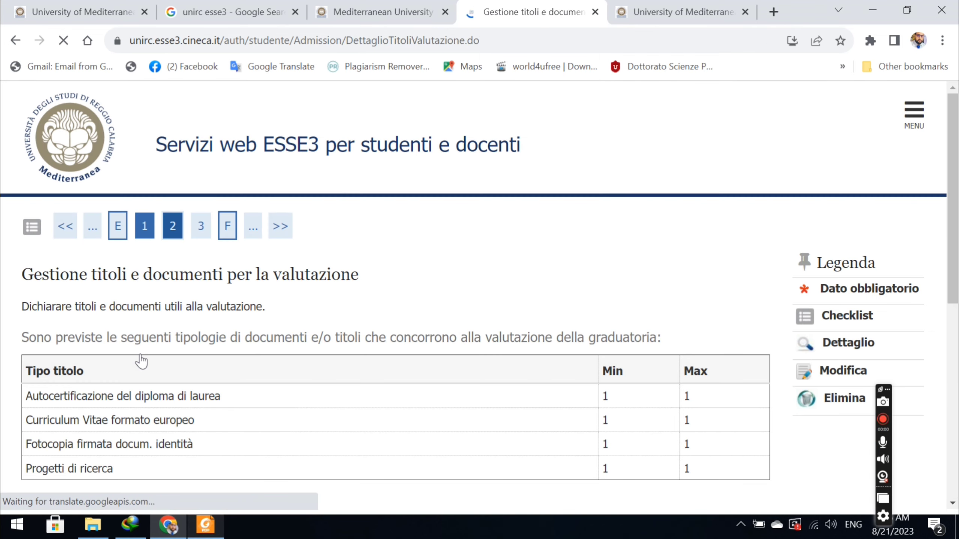
Step: Answer Yes to attaching other documents after the research project and open a new document form
scroll(667, 231, down, 5)
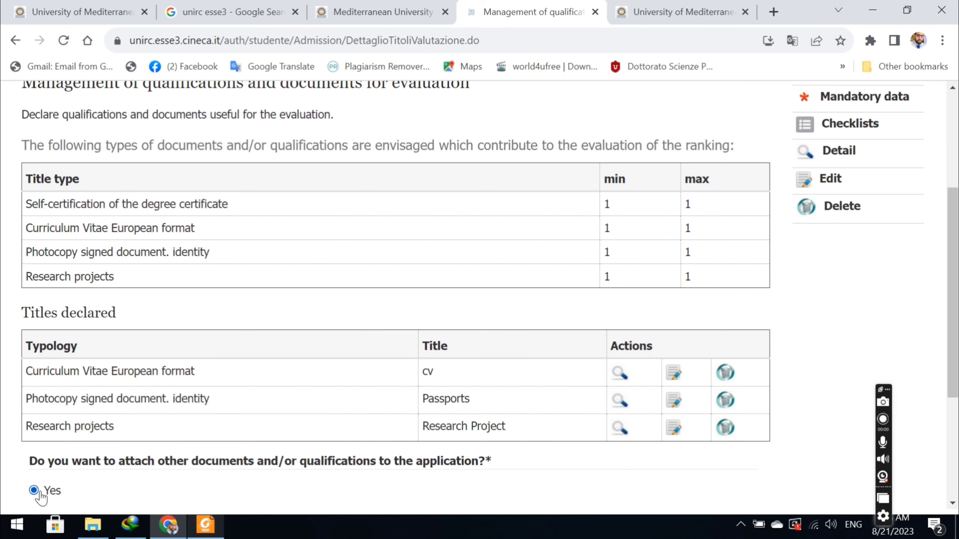
scroll(490, 372, down, 2)
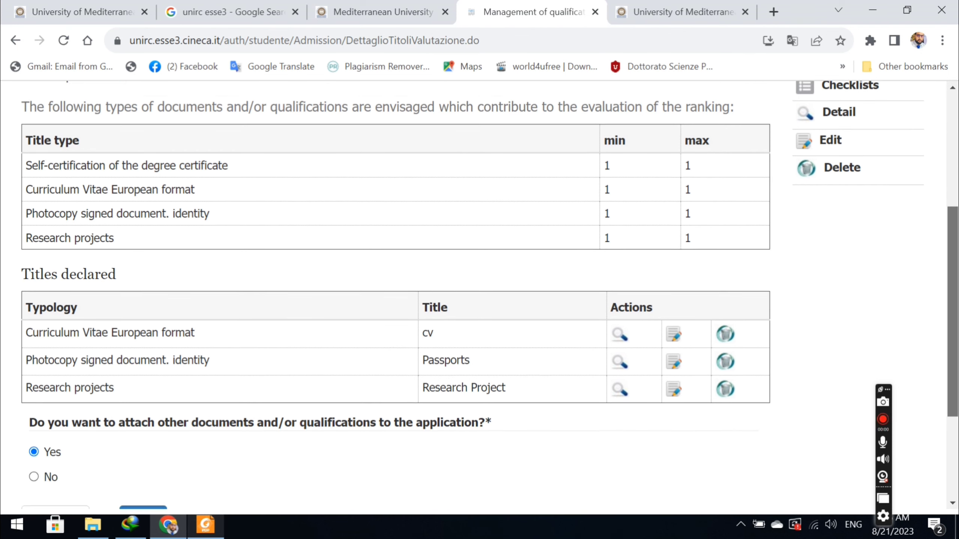
scroll(620, 249, down, 3)
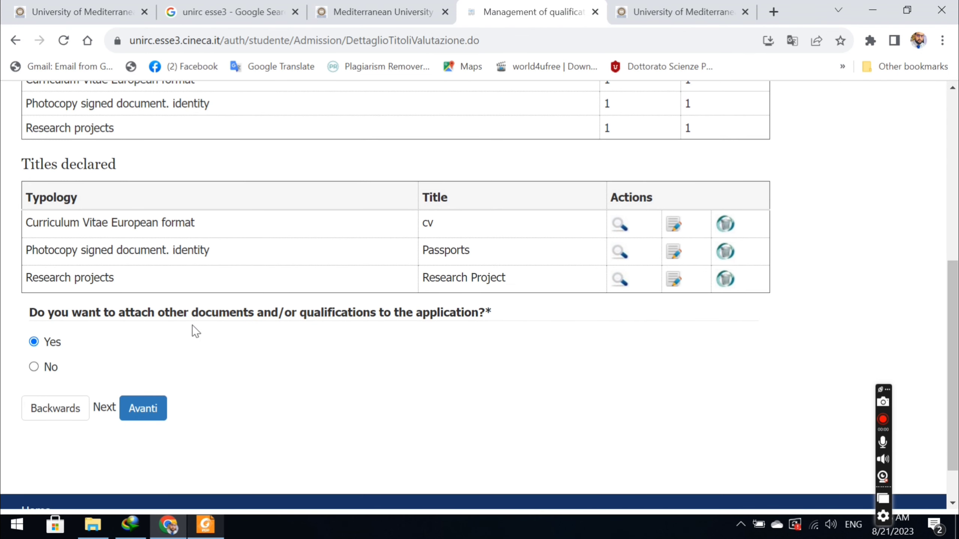
click(148, 409)
Step: Set the document's type to "Autocertificazione del diploma di laurea" and its title to "Masters Bachelor degrees and trancripts"
click(221, 355)
click(219, 391)
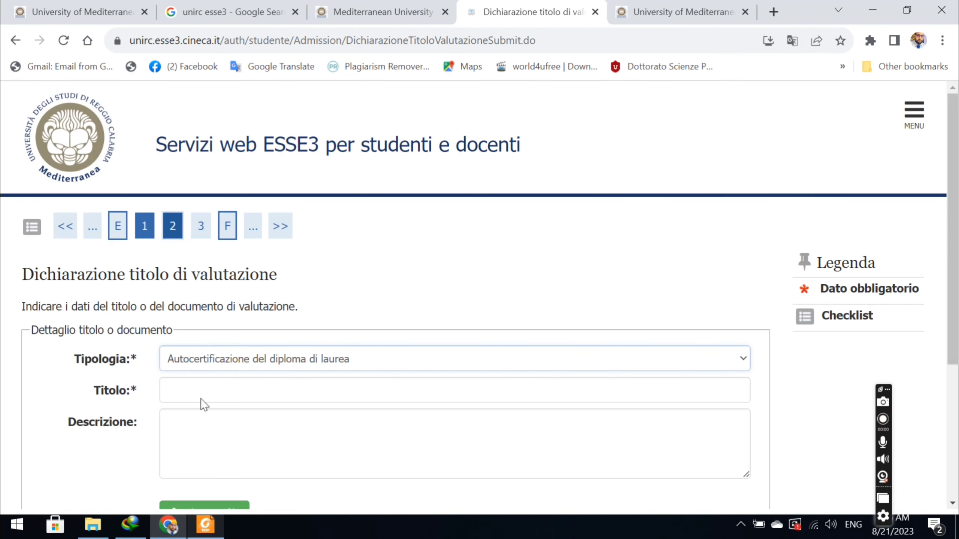
click(209, 393)
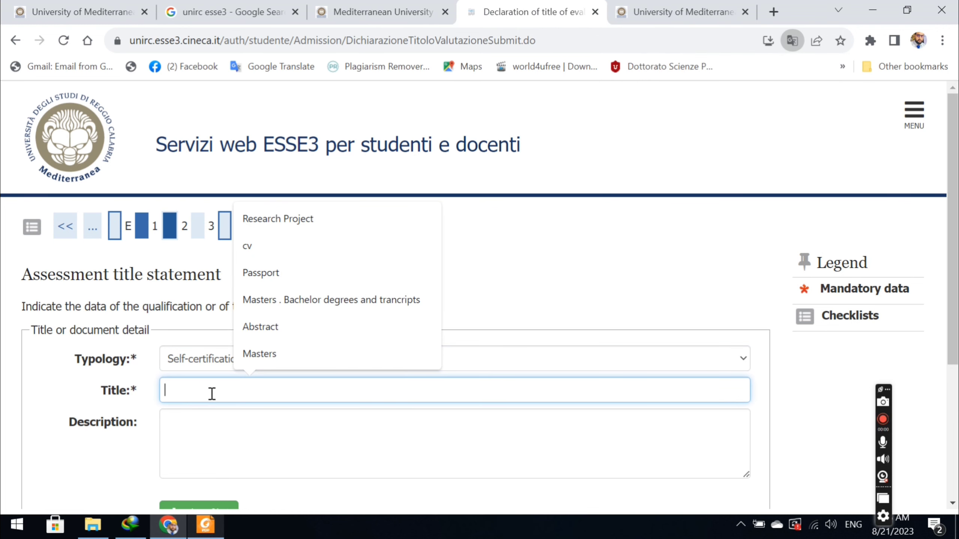
click(309, 310)
click(195, 448)
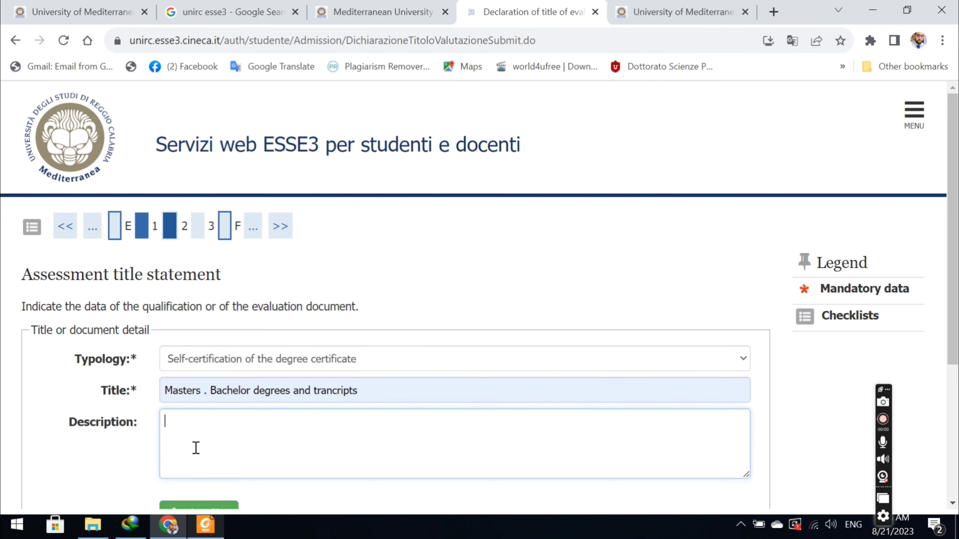
click(210, 393)
key(BackSpace)
key(BackSpace)
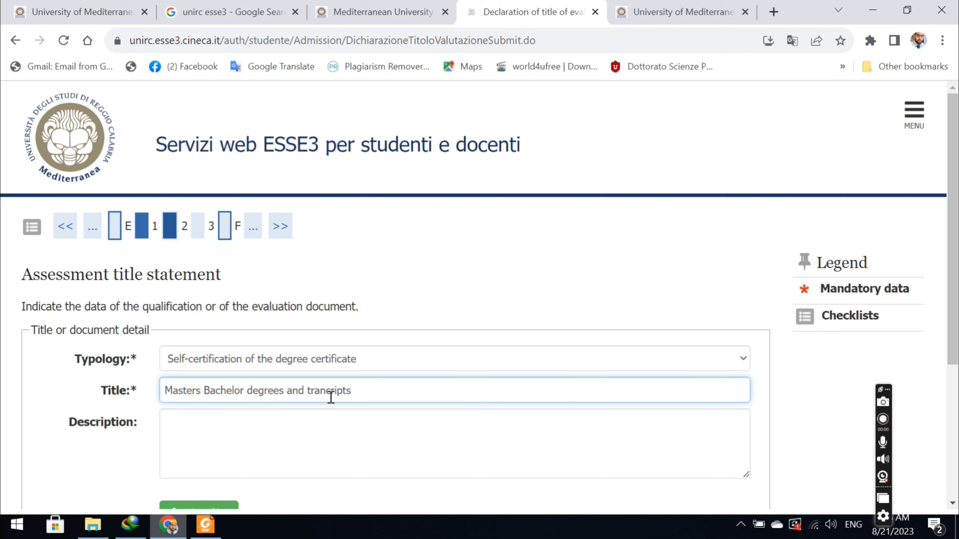
Step: Copy the title "Masters Bachelor degrees and trancripts" into the description of the degree self-certification
key(ctrl+a)
right_click(222, 399)
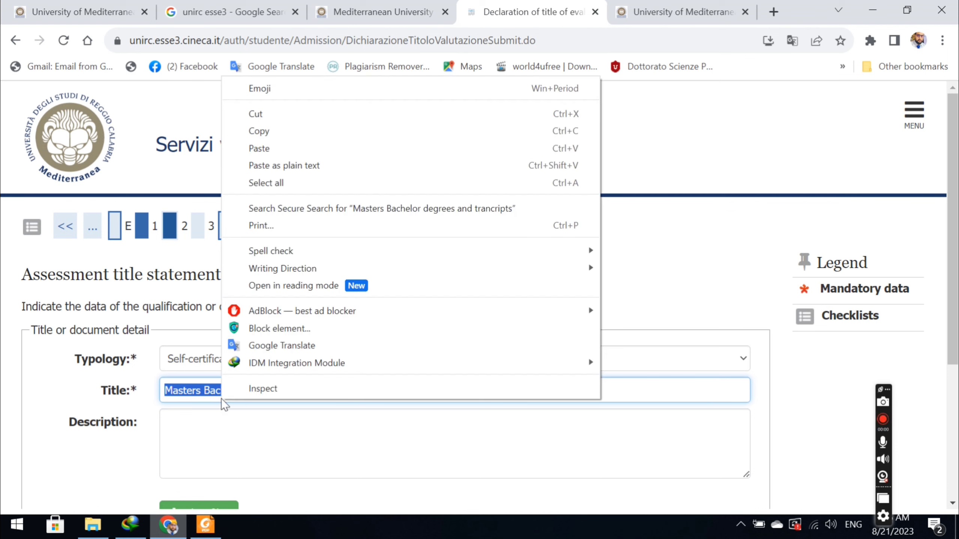
click(280, 133)
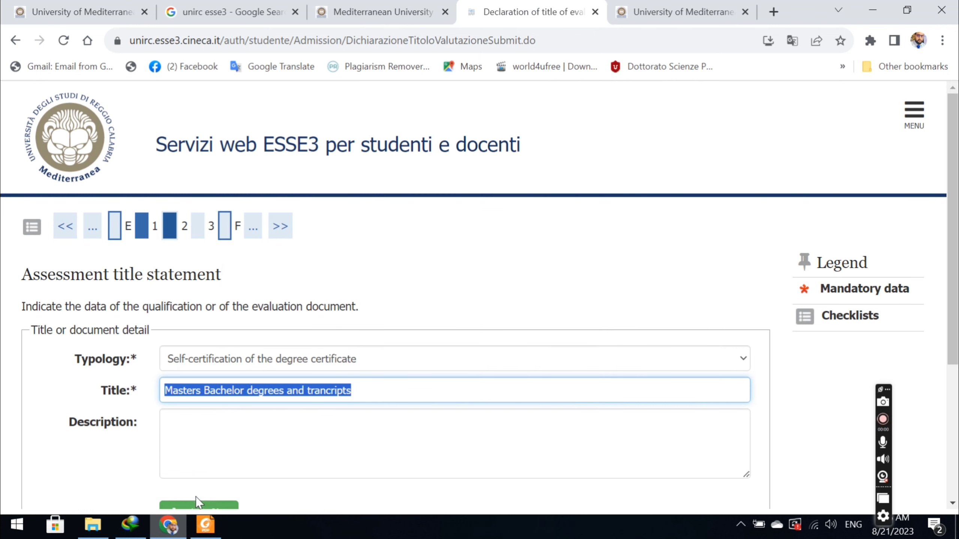
click(214, 475)
key(ctrl+v)
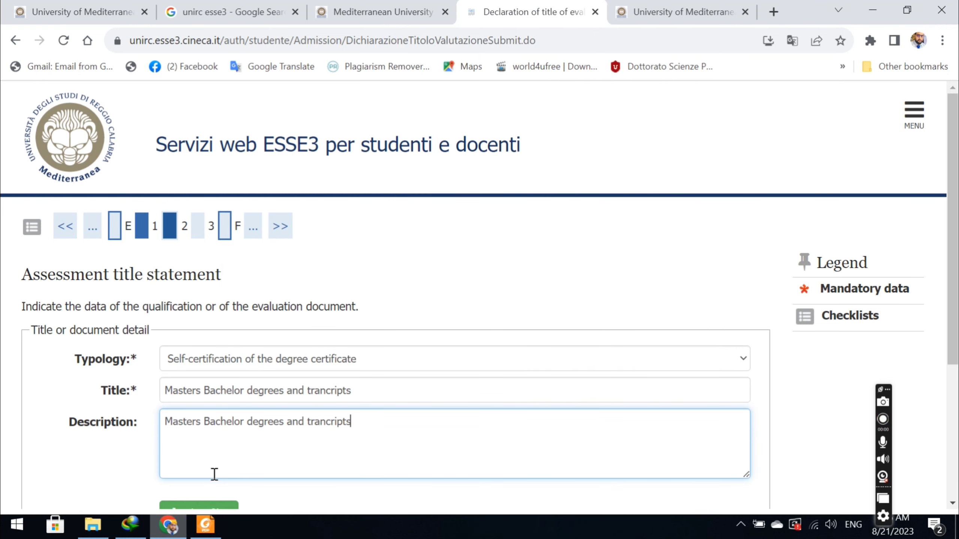
Step: Attach the degree document file and submit the degree self-certification entry
click(206, 506)
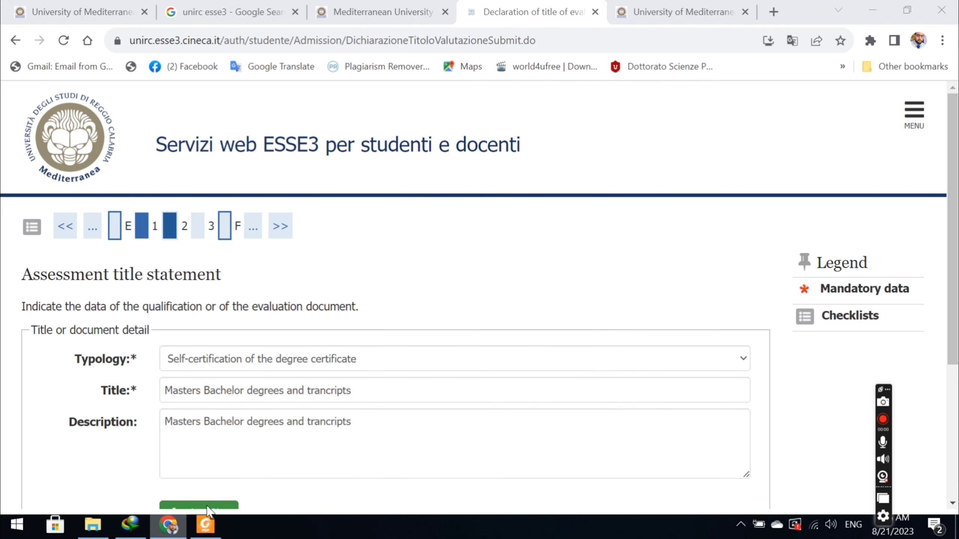
click(253, 116)
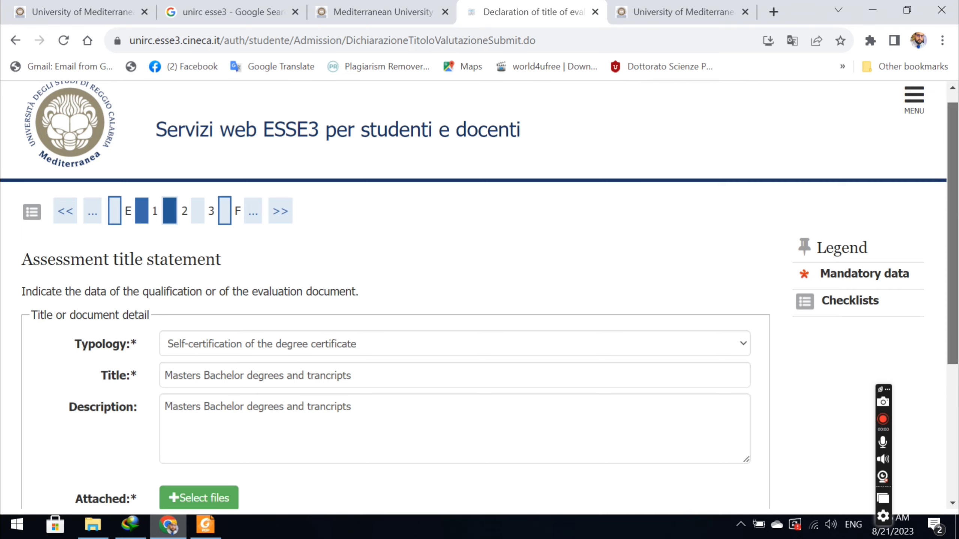
scroll(480, 295, down, 5)
click(160, 347)
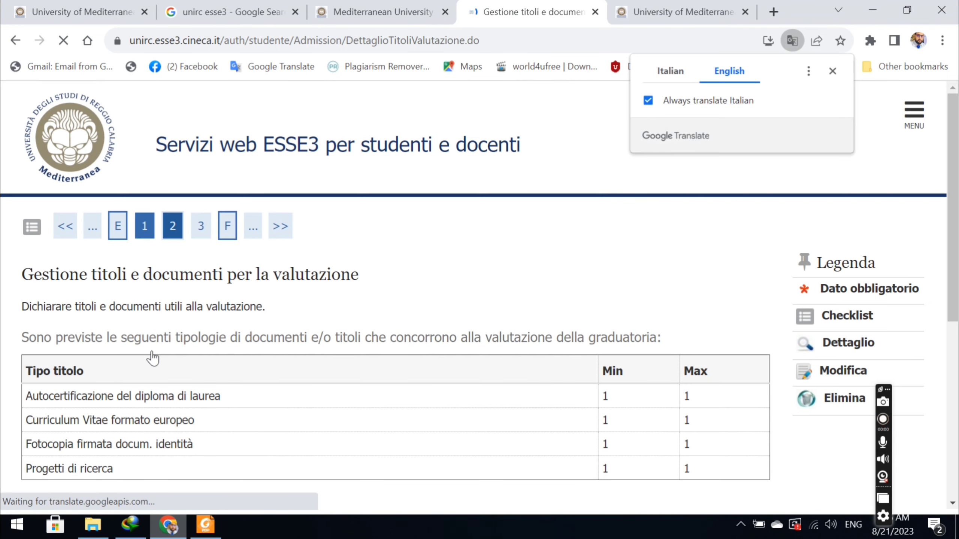
Step: Proceed from the list of declared titles and confirm the declaration of qualifications and documents for evaluation
scroll(153, 358, down, 5)
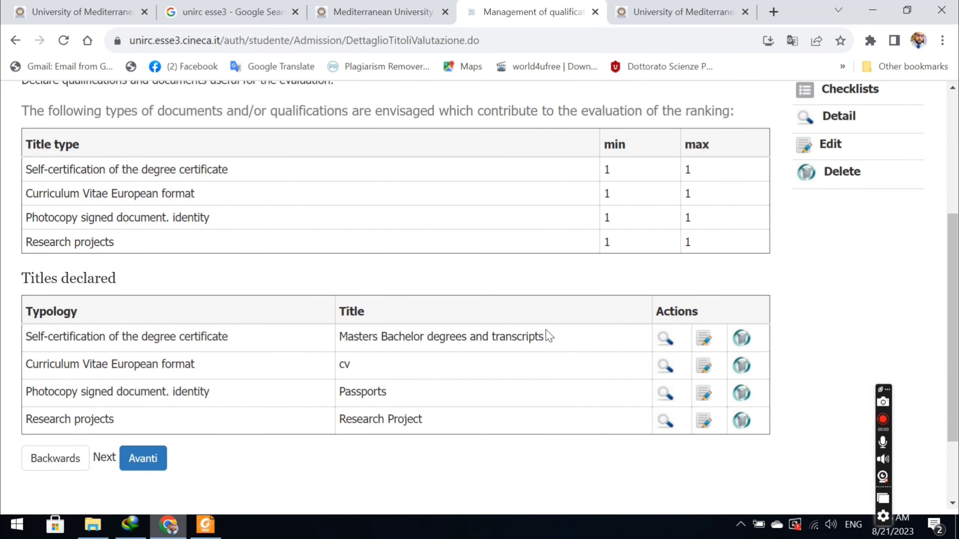
click(148, 459)
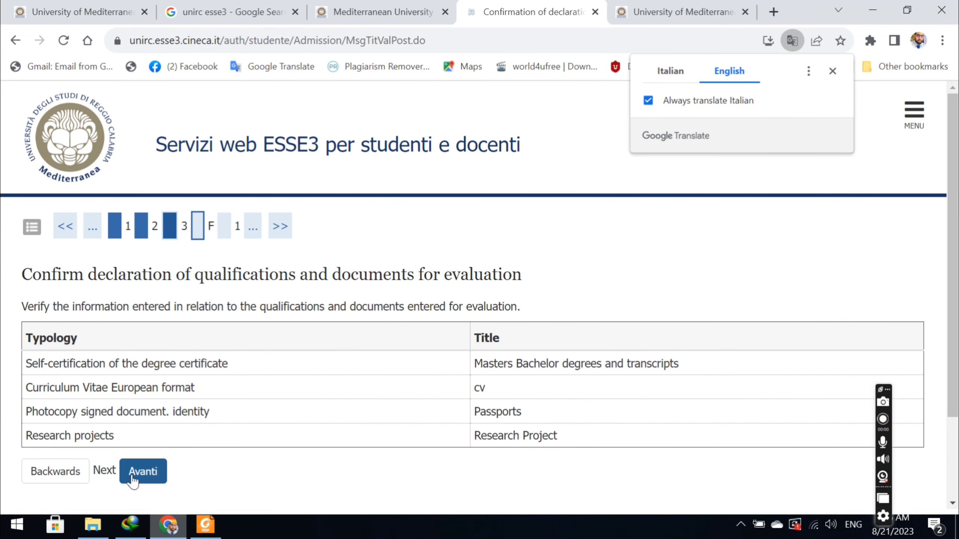
click(154, 478)
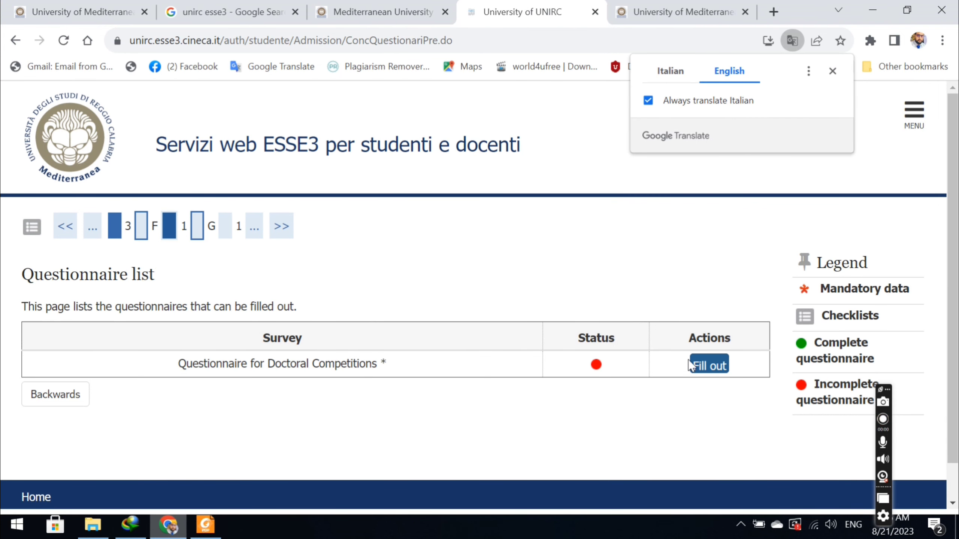
Step: Fill out the doctoral questionnaire's first page: YES for scholarship requirements, unemployed, NO for other PhD scholarships, and answer the research grant question
click(706, 369)
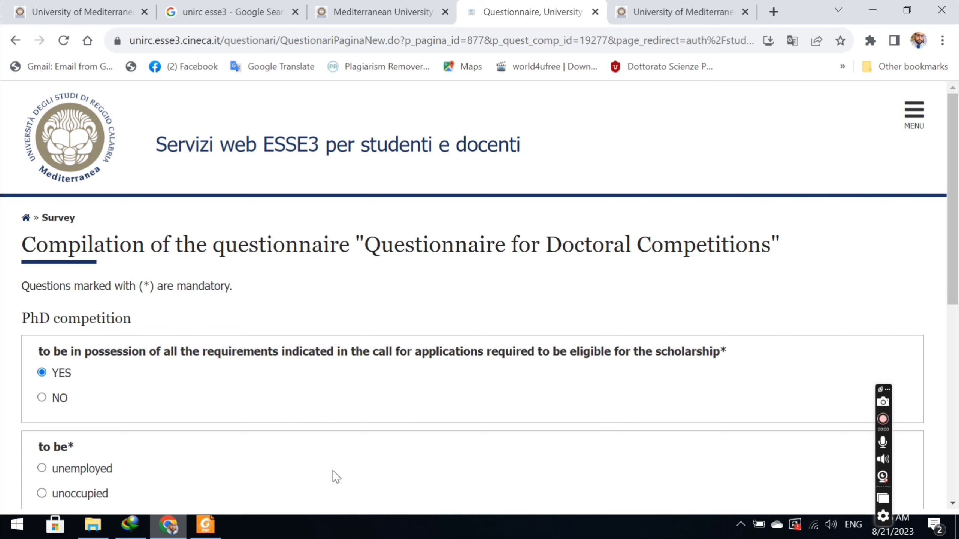
scroll(333, 477, down, 4)
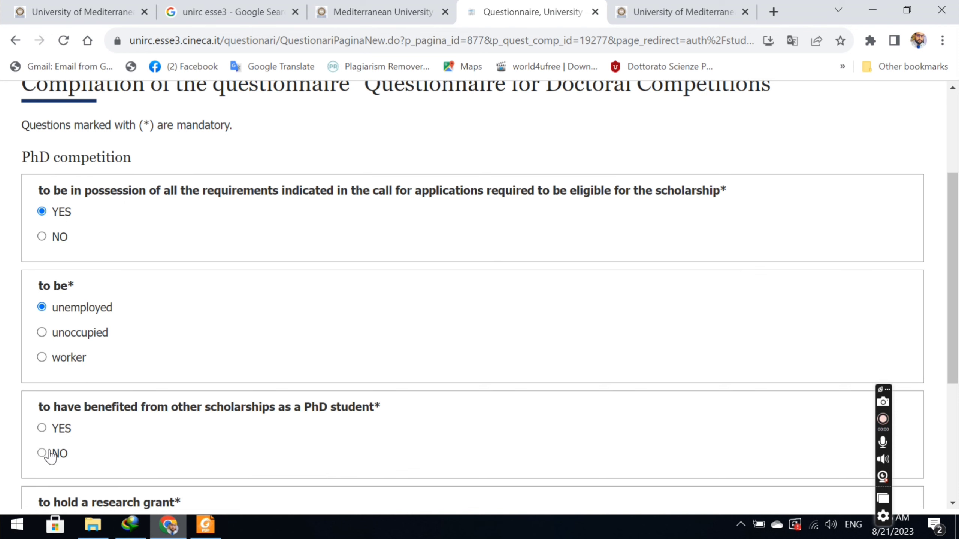
scroll(133, 285, down, 4)
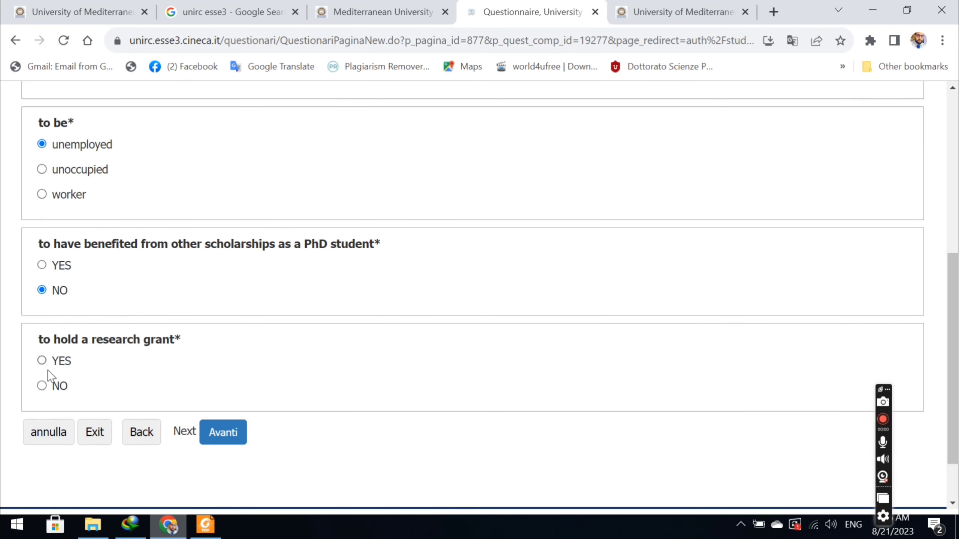
click(243, 432)
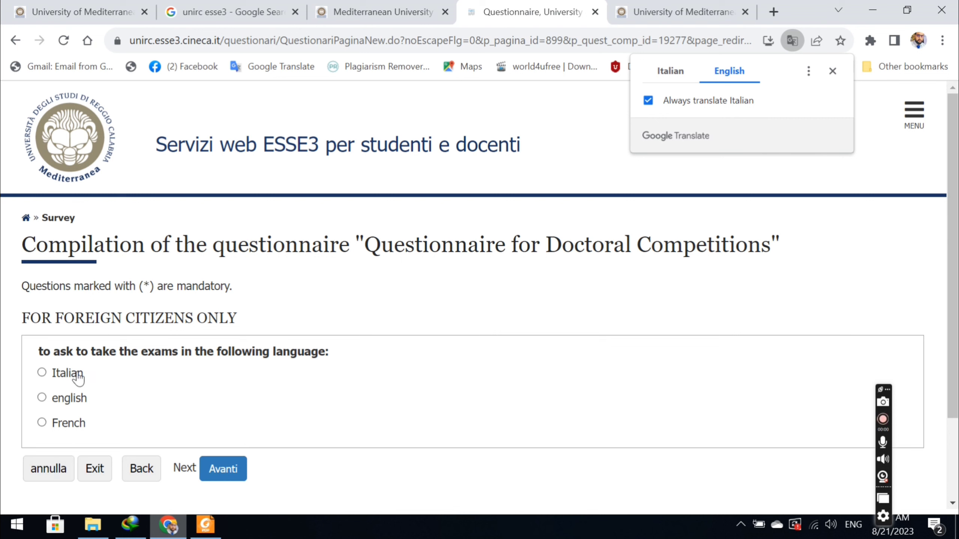
Step: Choose English as the exam language for foreign citizens and confirm the completed Questionnaire for Doctoral Competitions
click(60, 400)
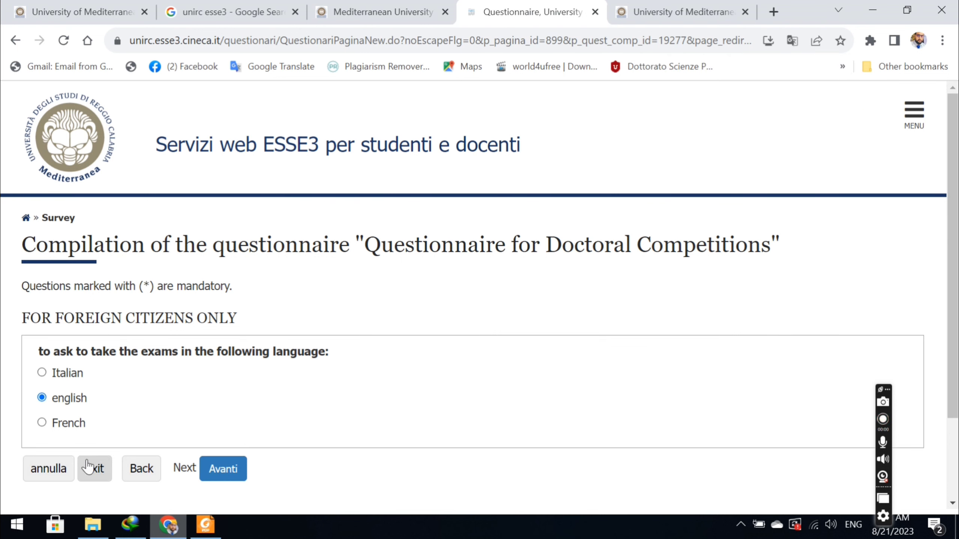
click(225, 475)
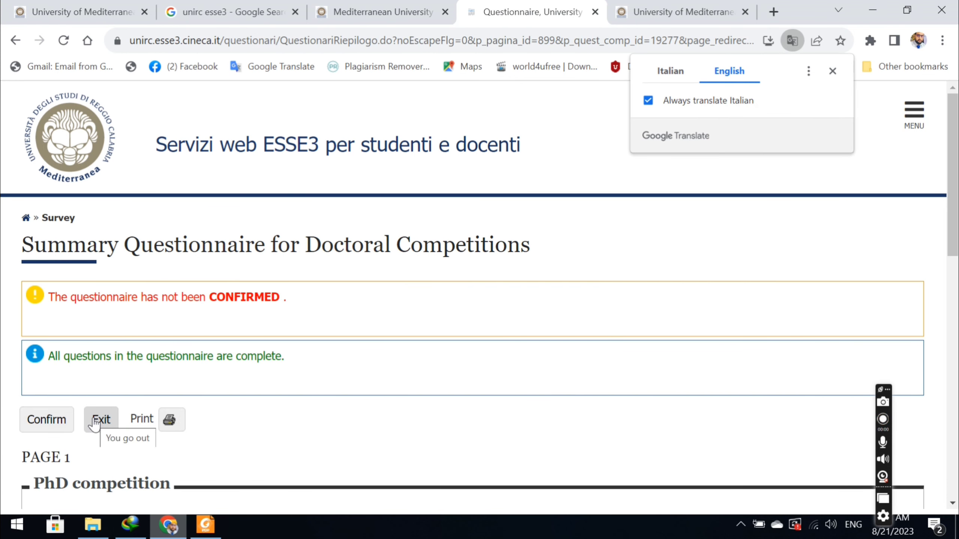
click(44, 416)
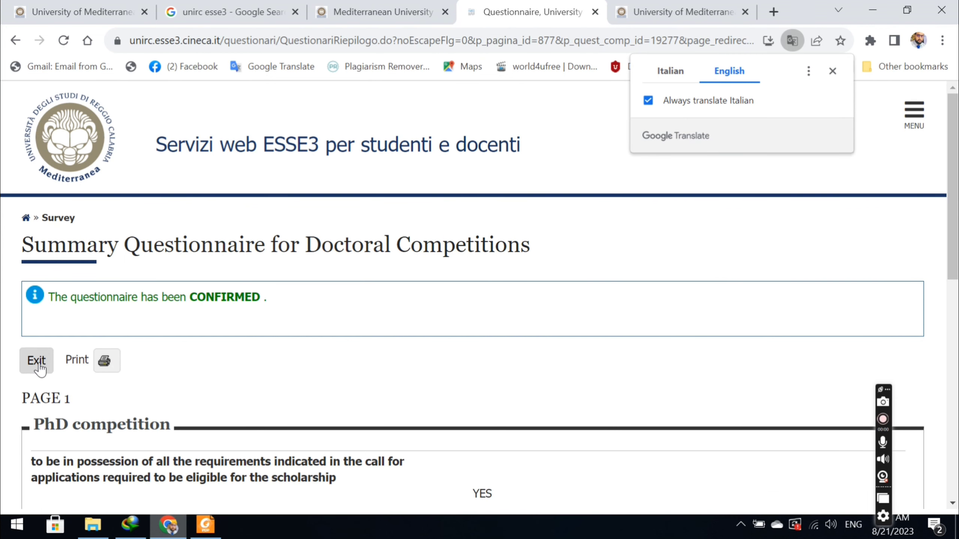
Step: Exit the questionnaire summary, proceed from the questionnaire list, and complete the registration for the Agricultural, Food and Forestry Sciences PhD competition
click(39, 364)
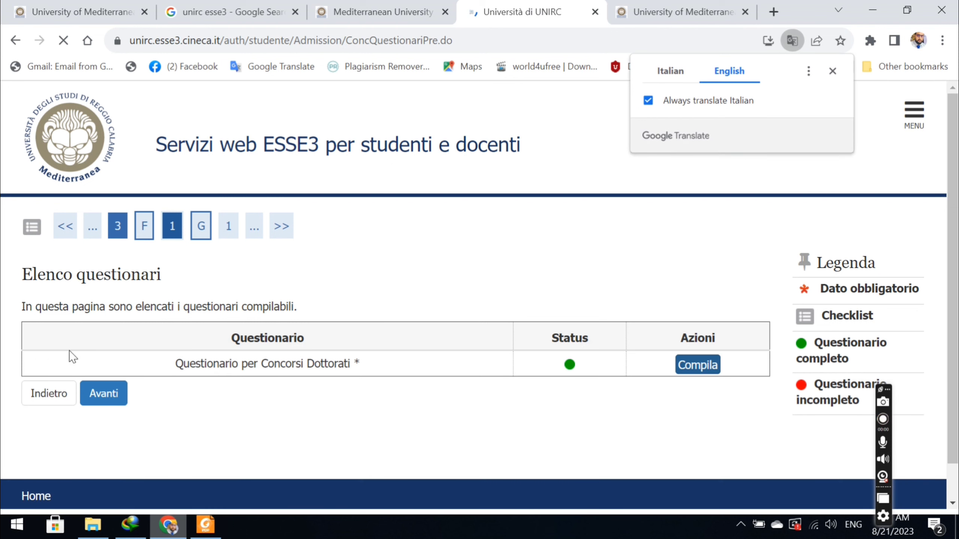
click(151, 396)
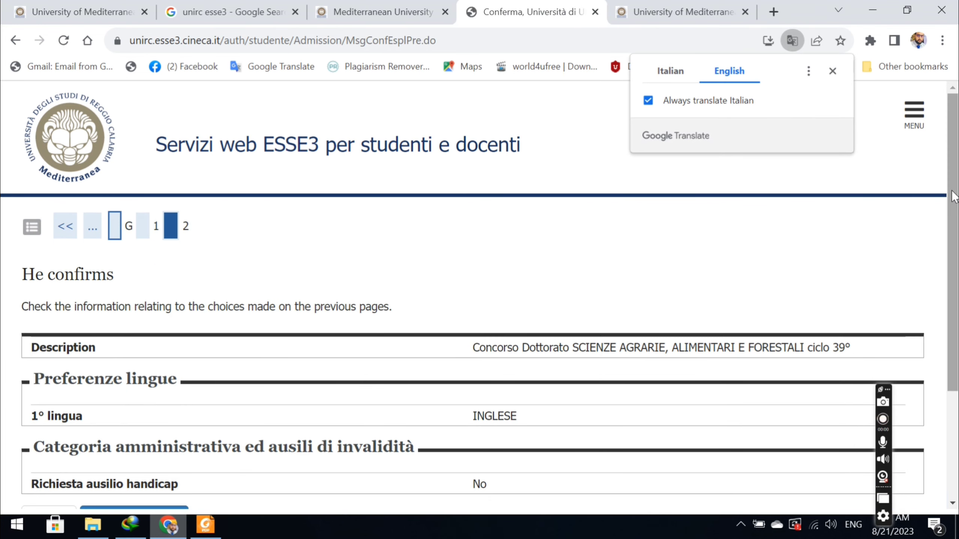
drag(954, 194, 954, 301)
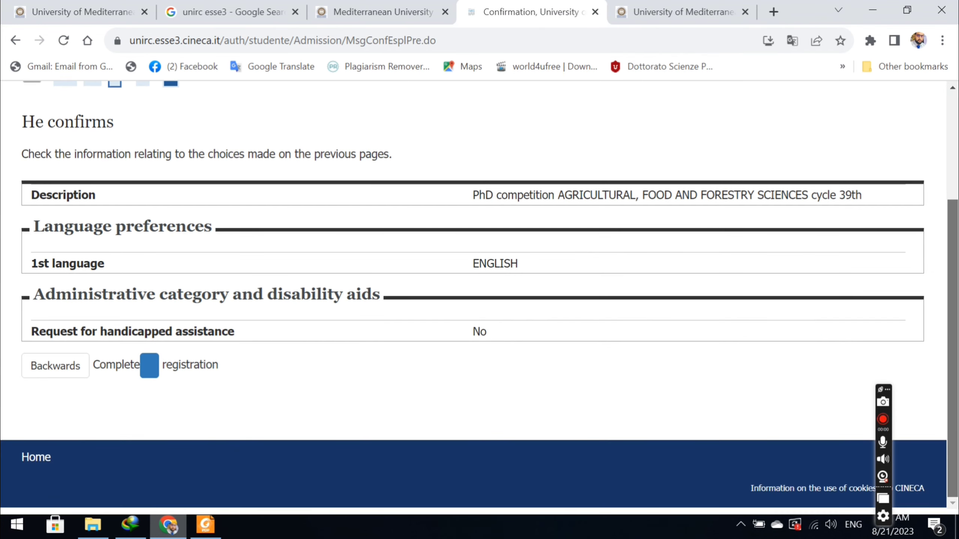
click(152, 365)
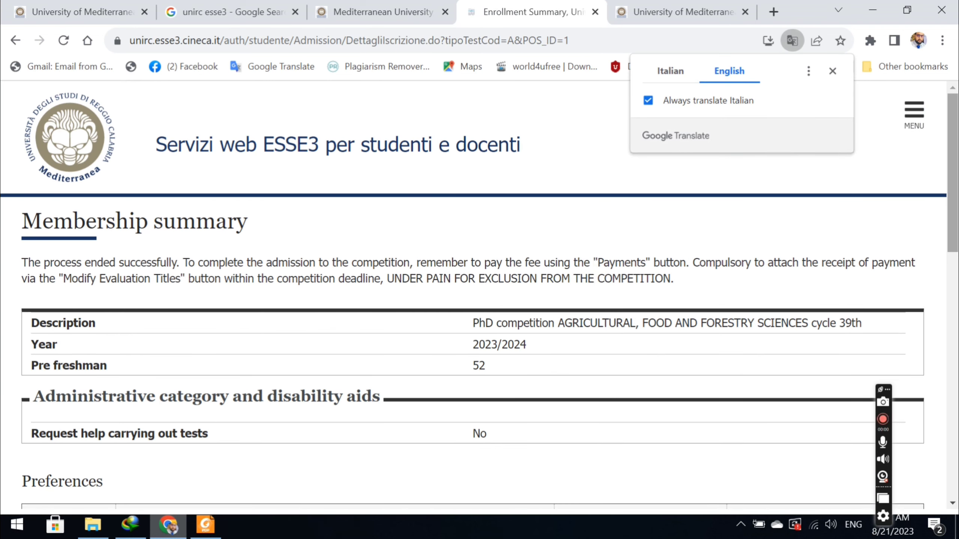
Step: Review the membership summary, including the payment instructions, interview and language test details, and attached rating titles
scroll(472, 294, down, 10)
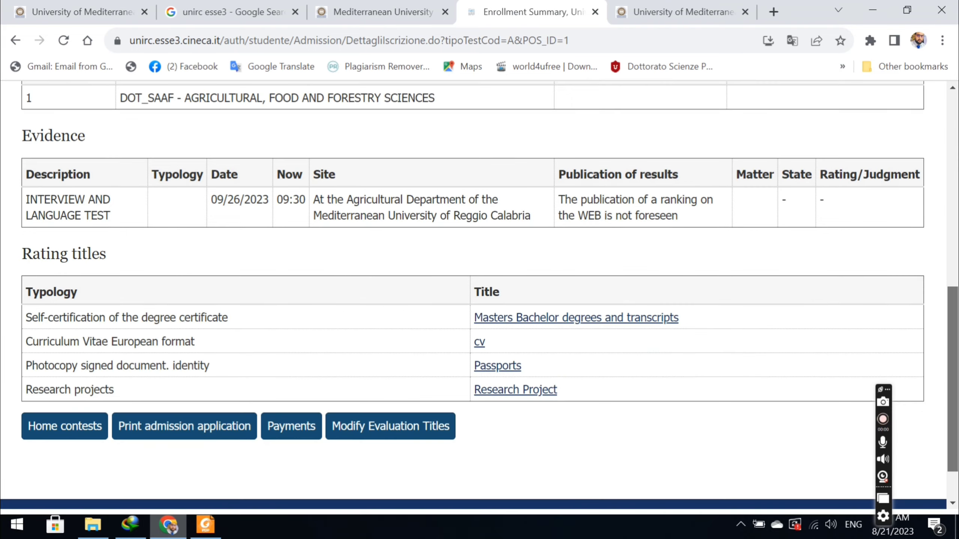
scroll(472, 295, down, 2)
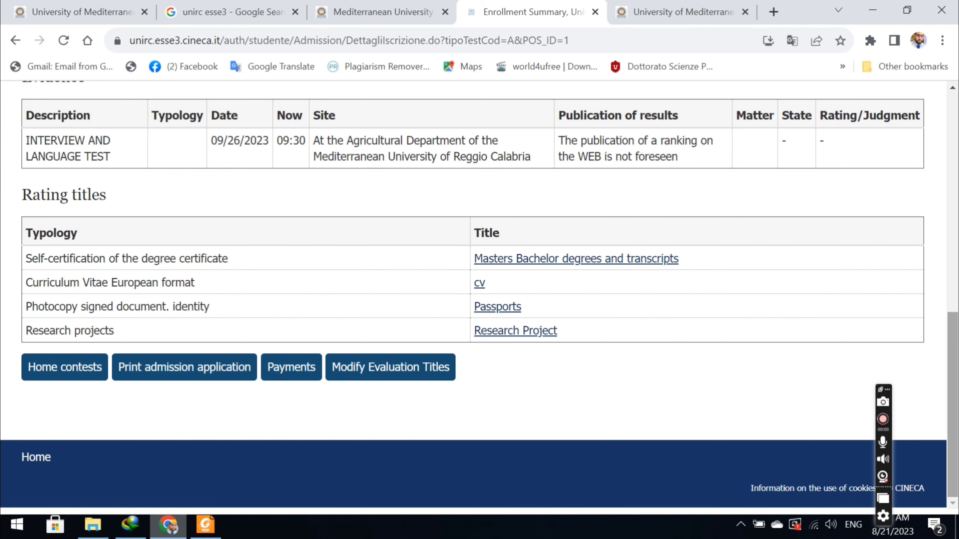
drag(956, 361, 944, 152)
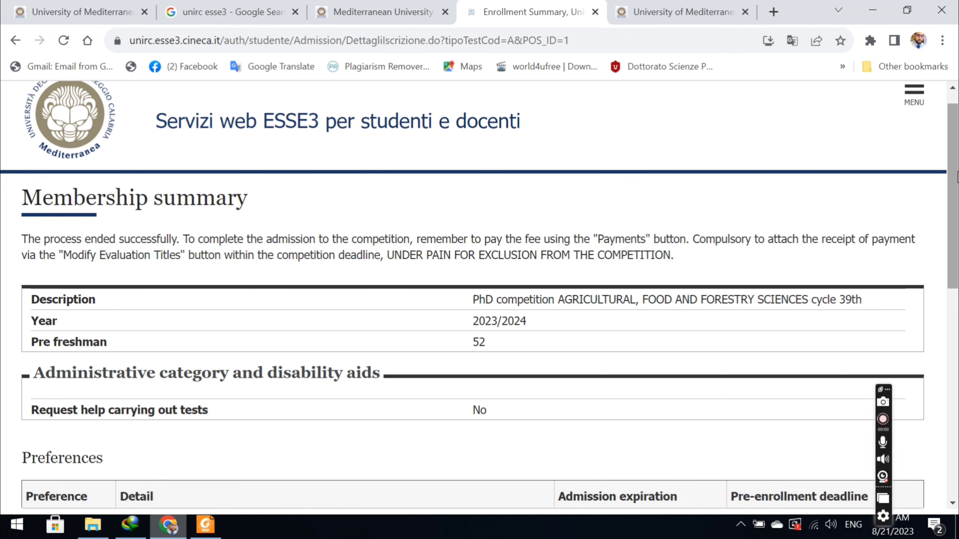
drag(957, 175, 957, 386)
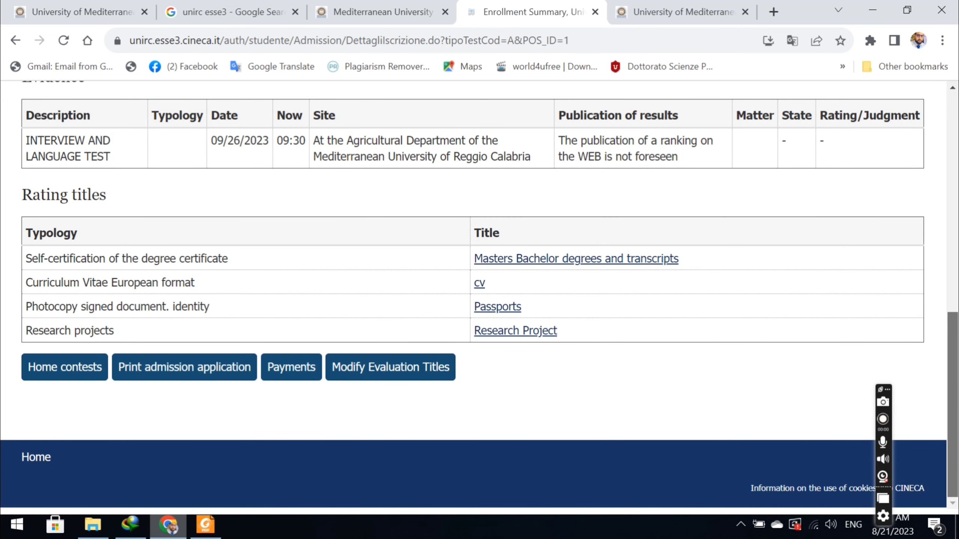
Step: Open the payments for the competition and examine the invoiced PhD competition fee and the payment status legend
click(290, 376)
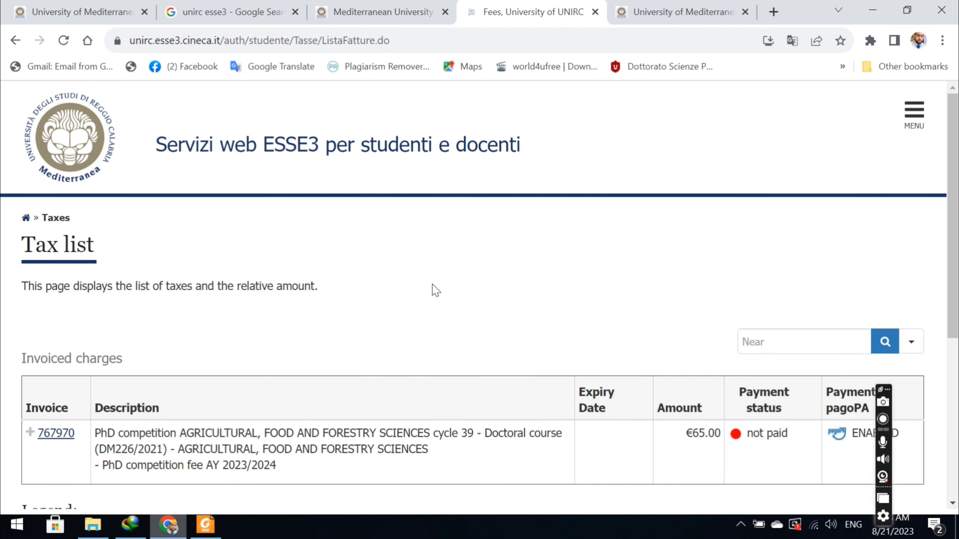
scroll(920, 282, down, 3)
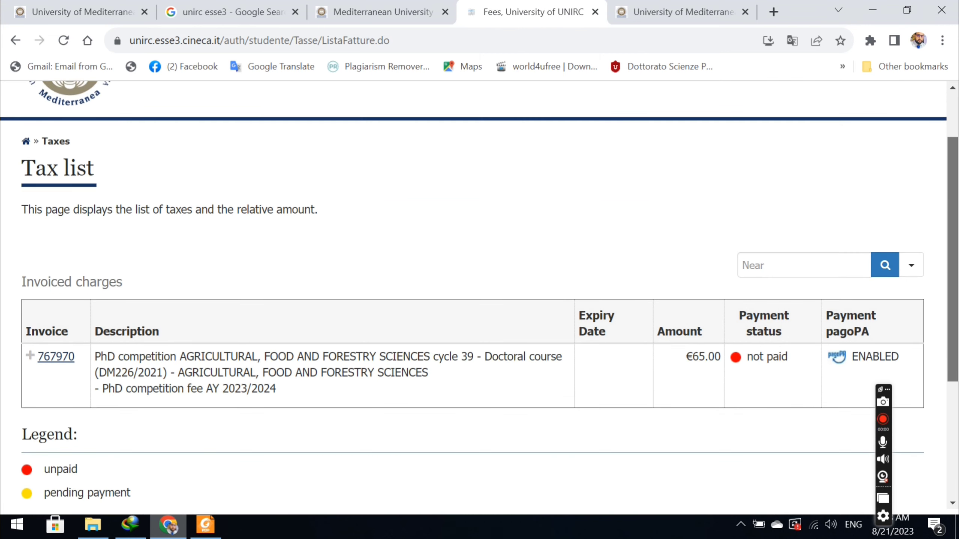
scroll(480, 294, down, 2)
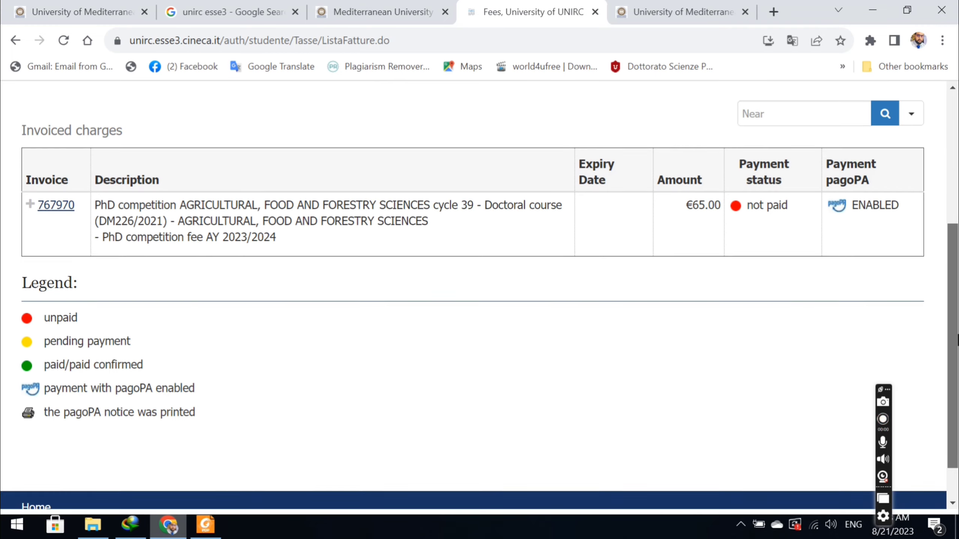
scroll(931, 197, up, 5)
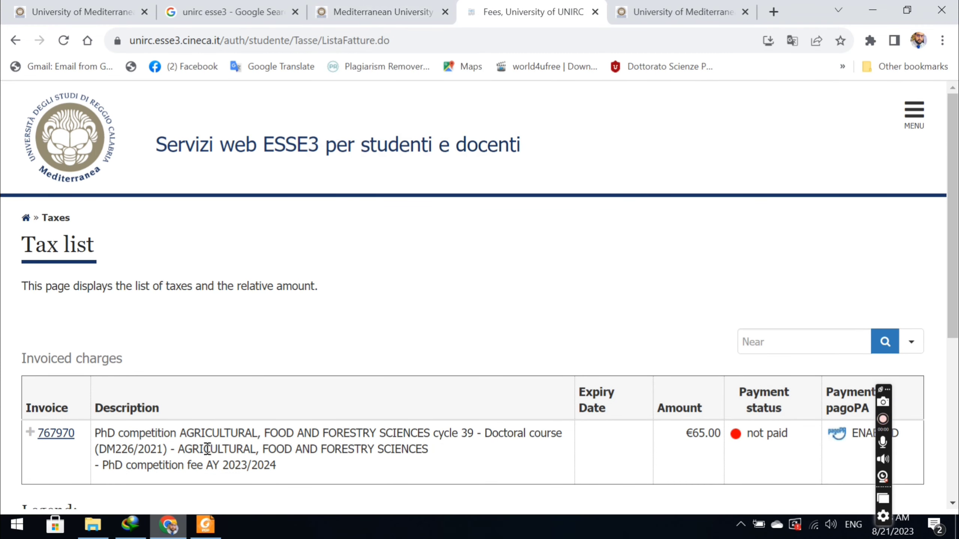
Step: Switch to Foxit PDF Reader and examine the admission requirements and application rules in the bando__XXXIX_ciclo__inglese call, Articles 2 and 3
click(205, 525)
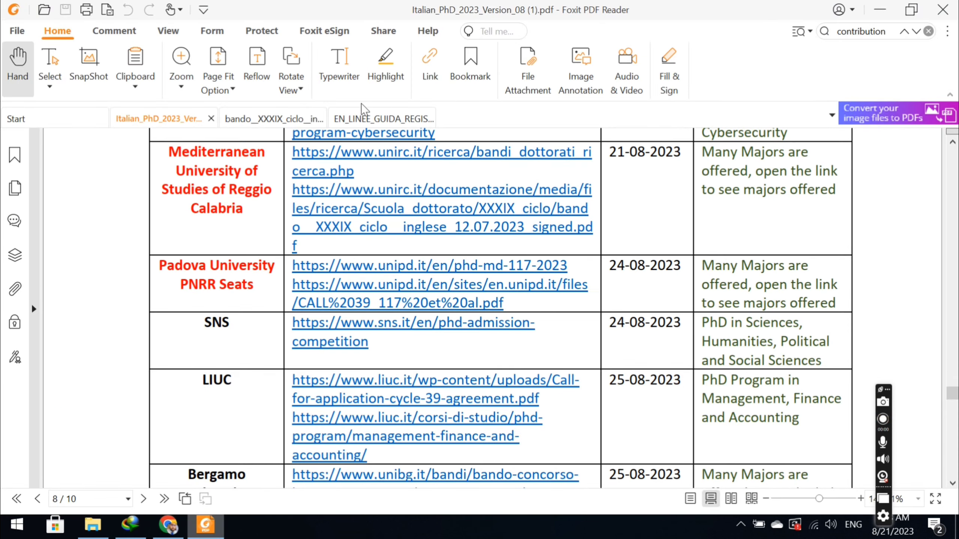
click(279, 120)
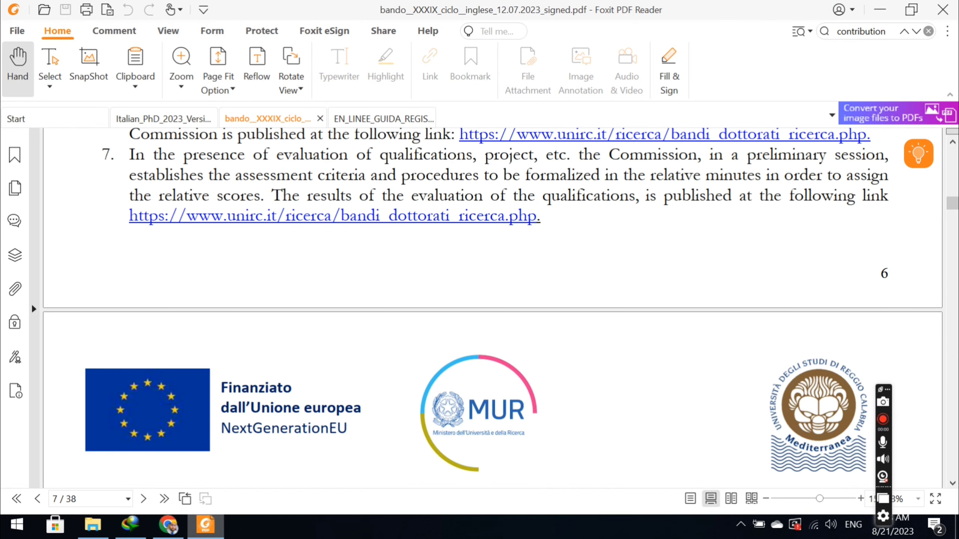
drag(954, 213, 957, 198)
scroll(955, 198, down, 10)
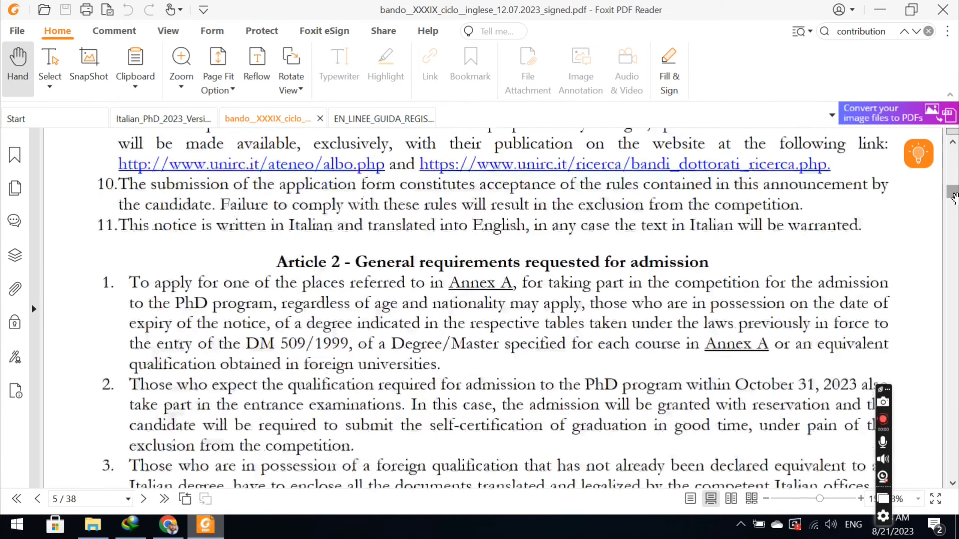
scroll(954, 197, down, 8)
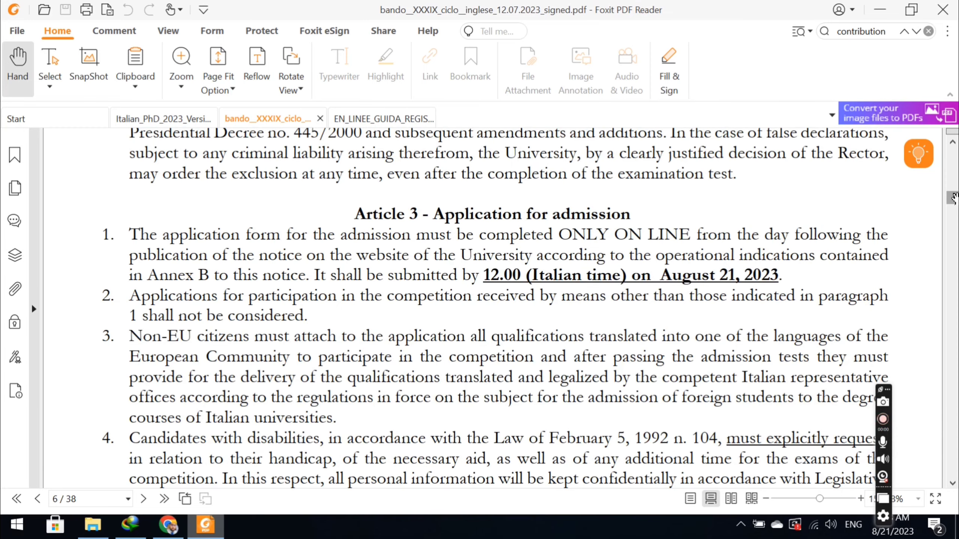
scroll(954, 197, down, 3)
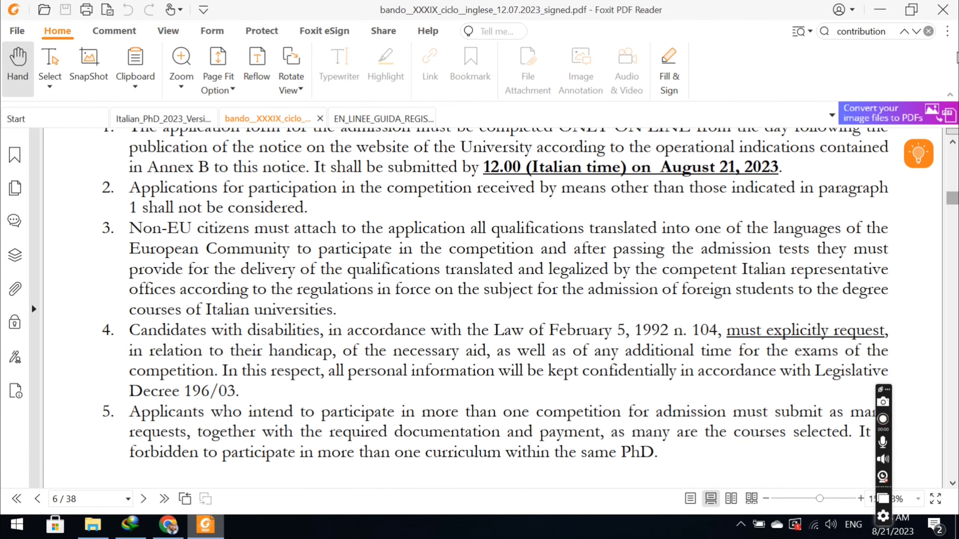
Step: Search the call document for 65 to look up the competition fee
click(890, 33)
double_click(887, 32)
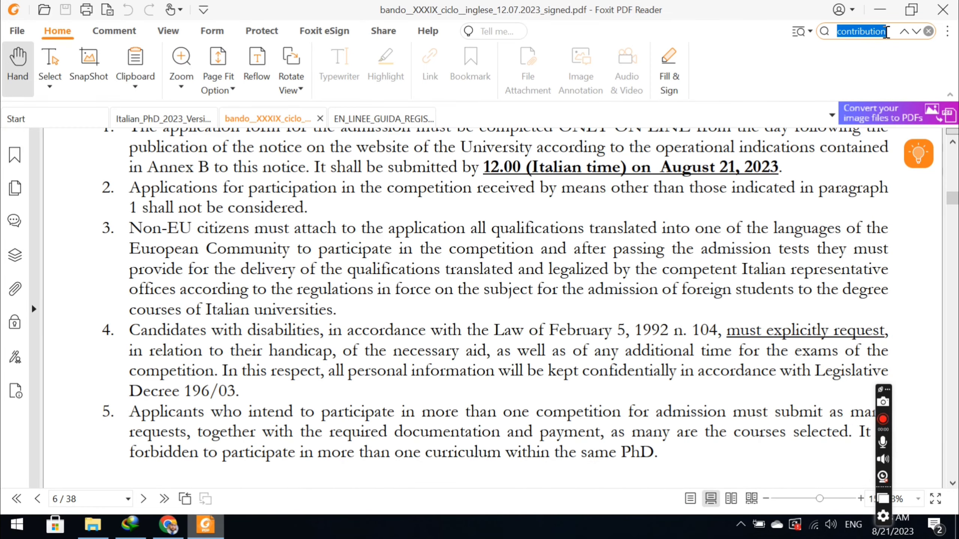
text(265)
key(Return)
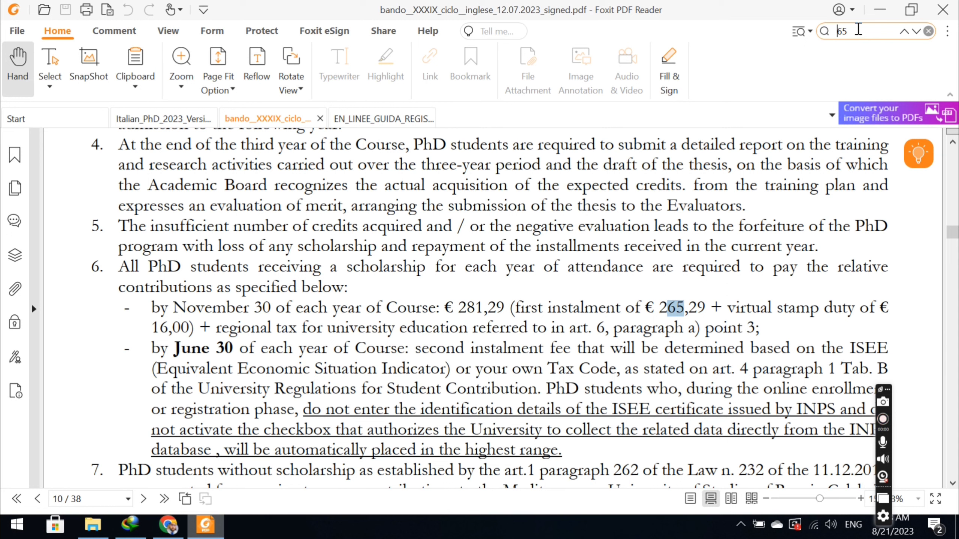
Step: Search the call document for fee, check the surrounding articles, and return to the tax list in the browser
key(BackSpace)
key(BackSpace)
key(BackSpace)
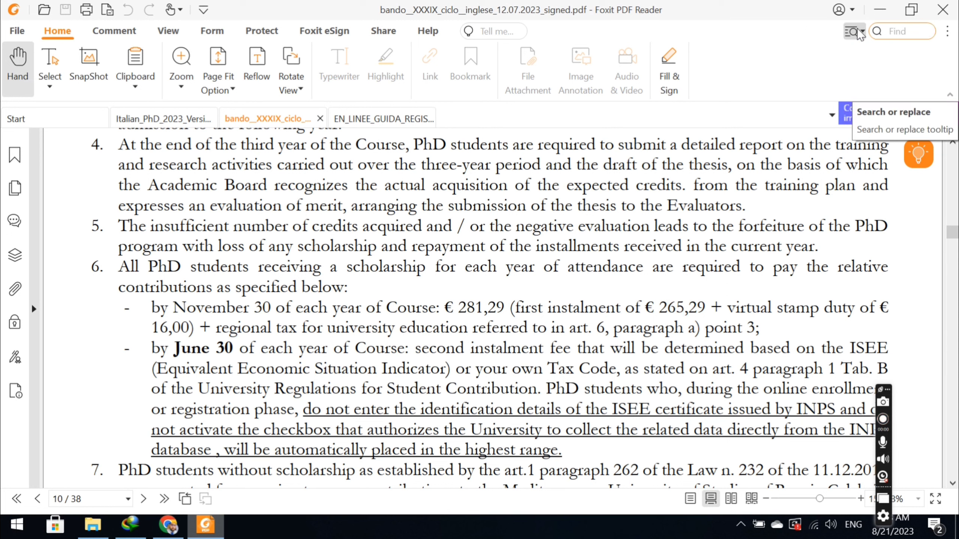
text(fee)
key(Return)
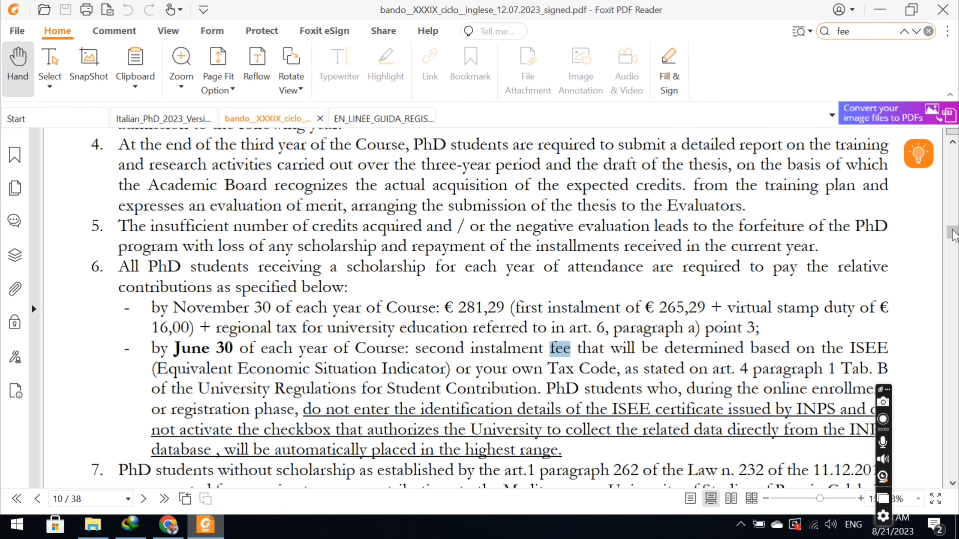
mouse_move(954, 236)
mouse_down()
mouse_move(957, 226)
mouse_move(955, 239)
mouse_up()
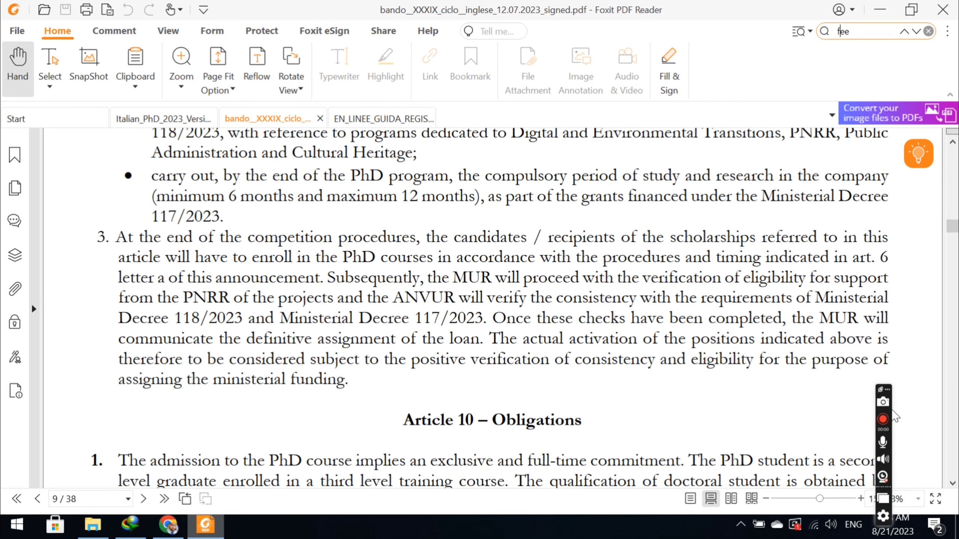
click(175, 528)
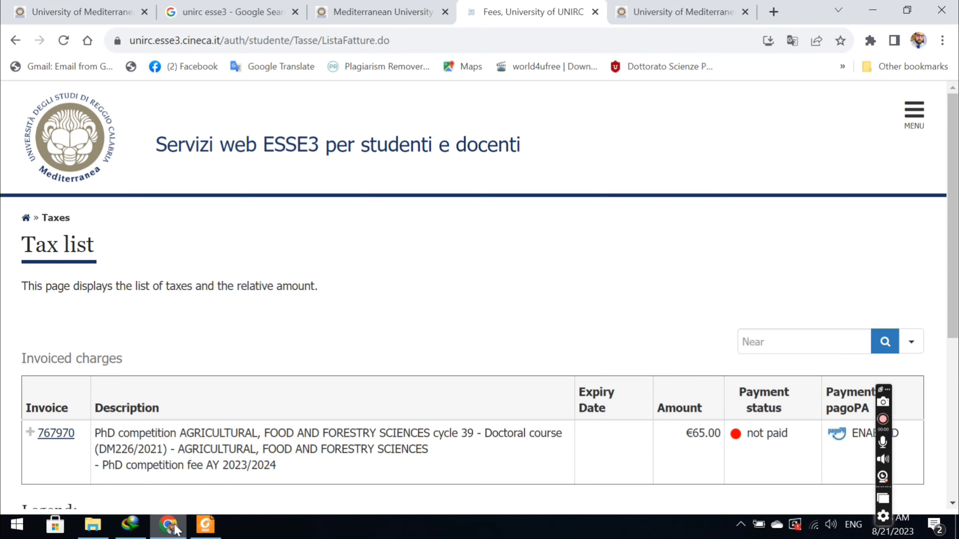